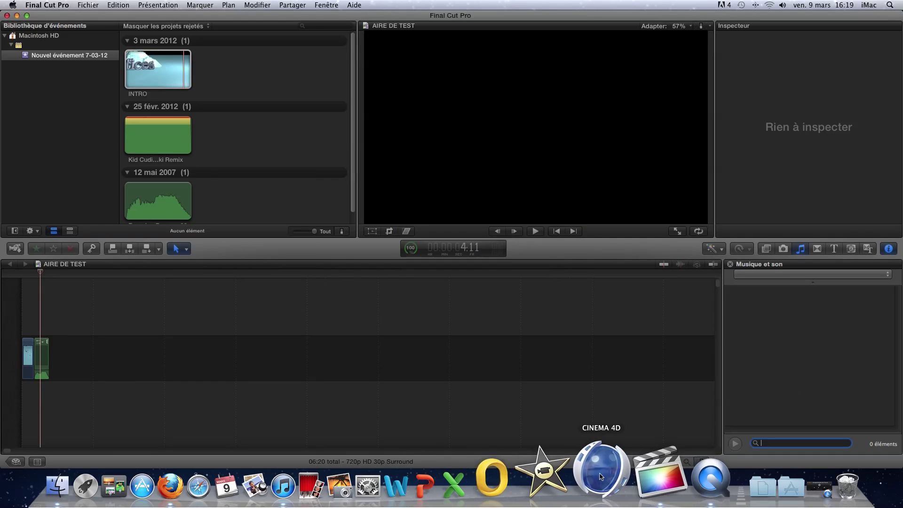
- Create a new project named TUTO 2 in the event Nouvel événement 7-03-12, keeping the automatic video and default audio properties
mouse_move(75, 15)
left_mouse_down()
mouse_move(94, 5)
mouse_move(58, 15)
left_mouse_up()
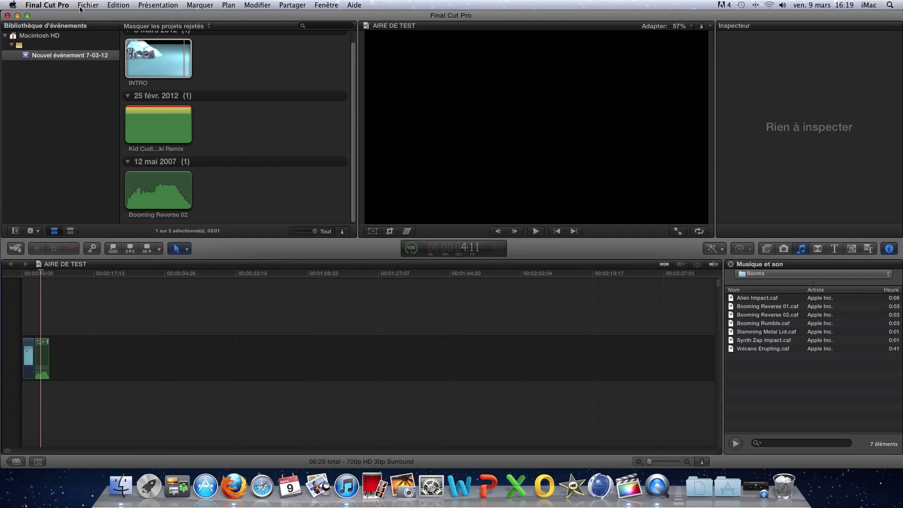
left_click(81, 10)
left_click(83, 21)
type("TUTO")
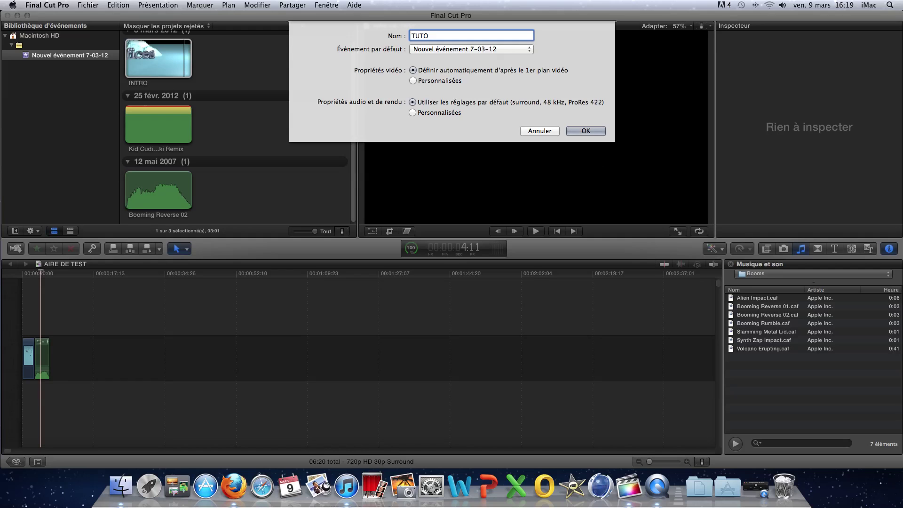
left_click(573, 134)
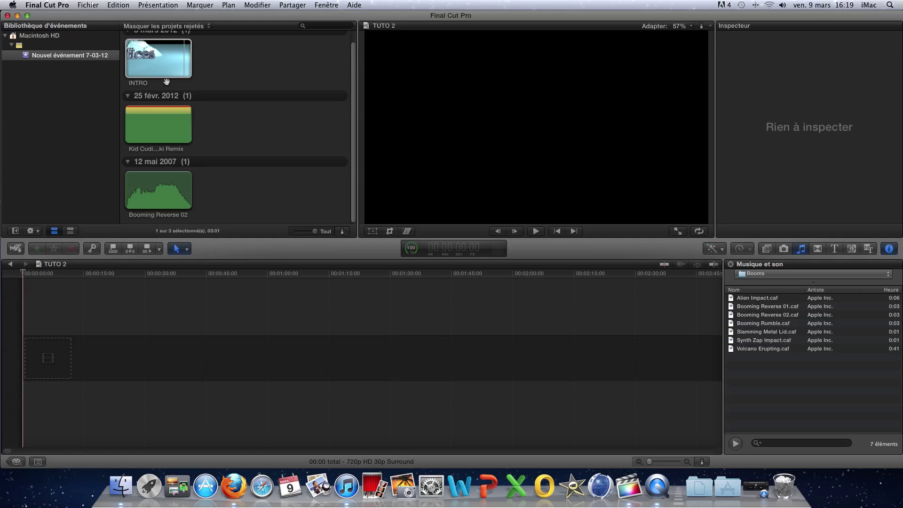
- Move the INTRO, Kid Cudi remix and Booming Reverse 02 clips from the event to the trash
left_click(163, 58)
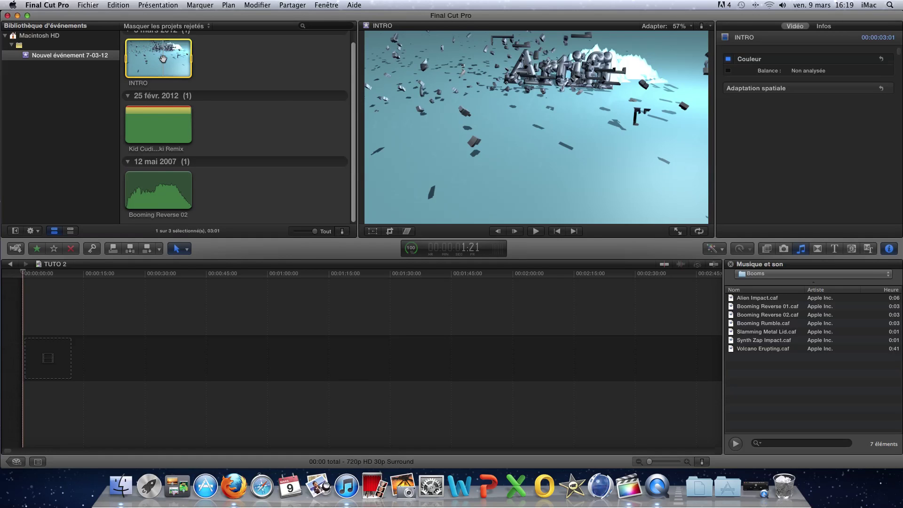
right_click(160, 71)
left_click(183, 159)
left_click(515, 165)
right_click(157, 79)
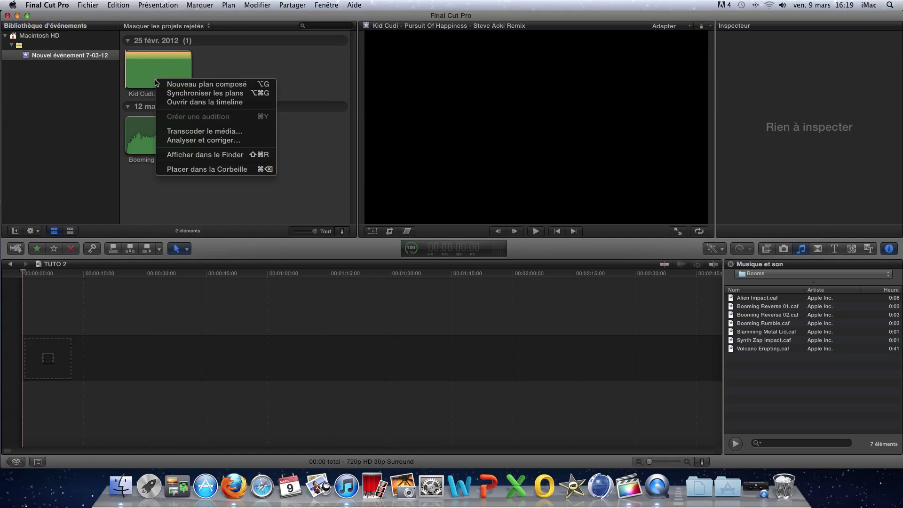
left_click(217, 170)
left_click(523, 170)
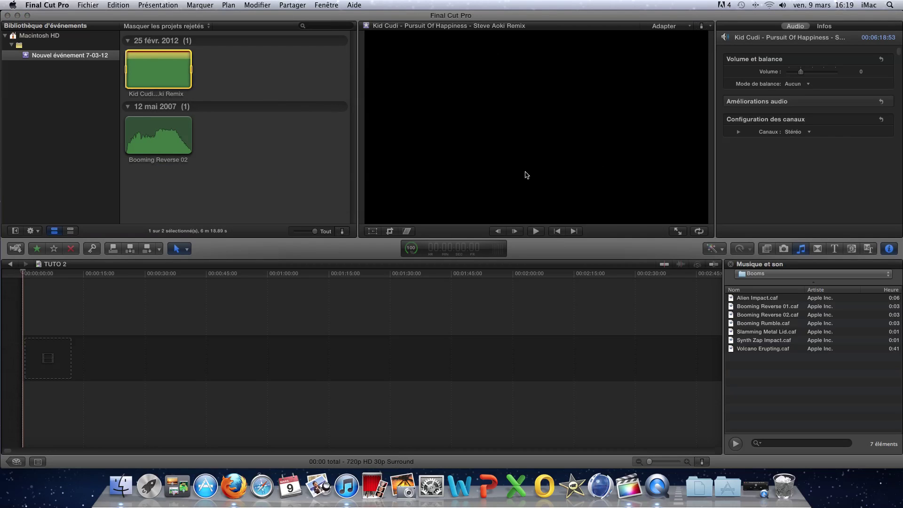
right_click(165, 66)
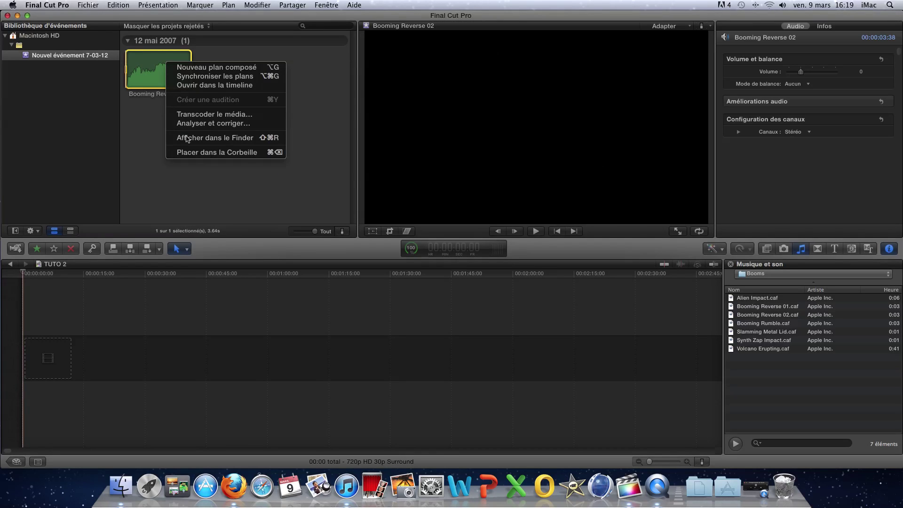
left_click(206, 152)
left_click(515, 169)
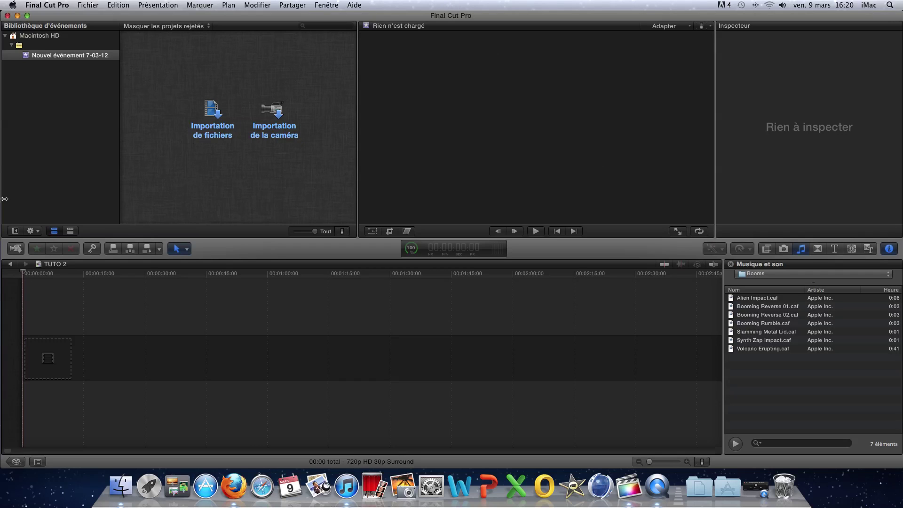
- Import the INTRO copie video file into the existing event Nouvel événement 7-03-12
left_click(88, 5)
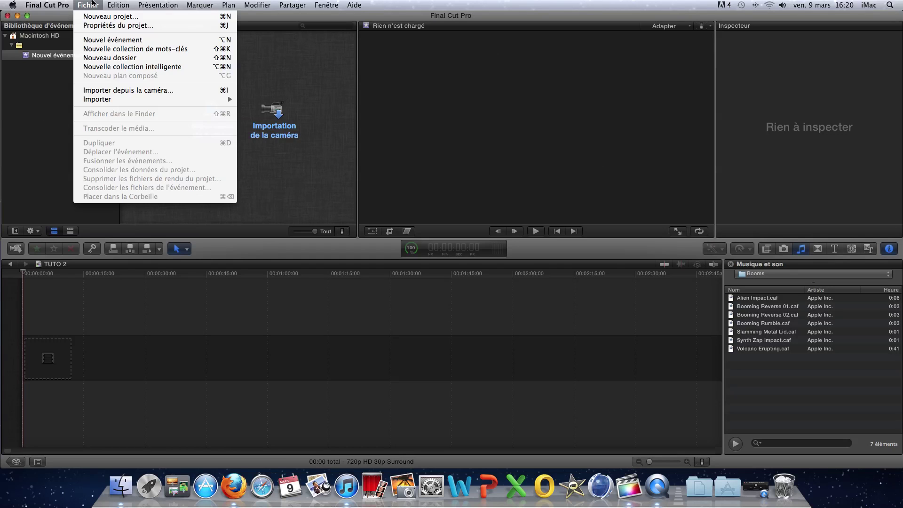
mouse_move(126, 100)
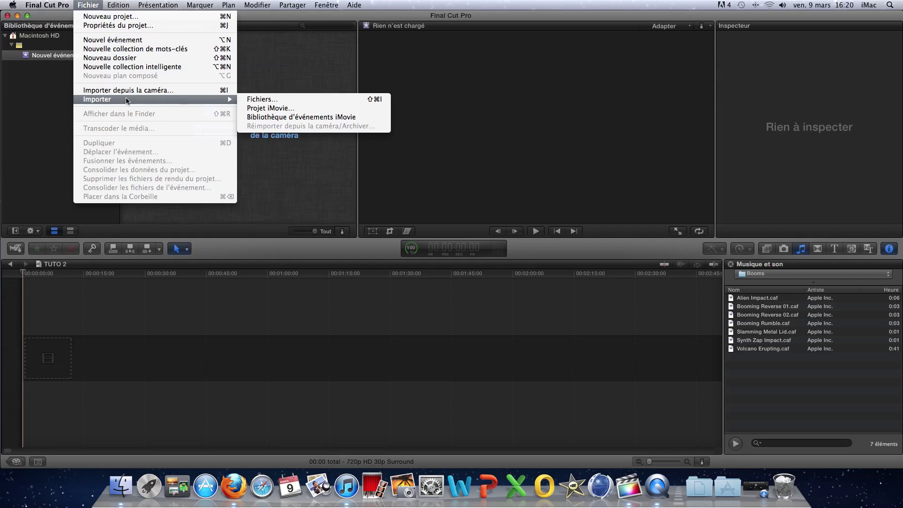
left_click(258, 100)
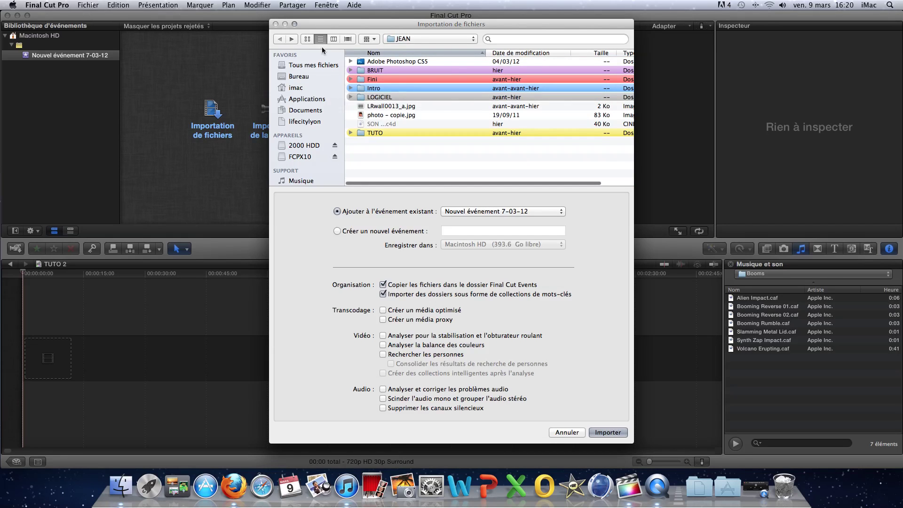
scroll(303, 153, "down", 1)
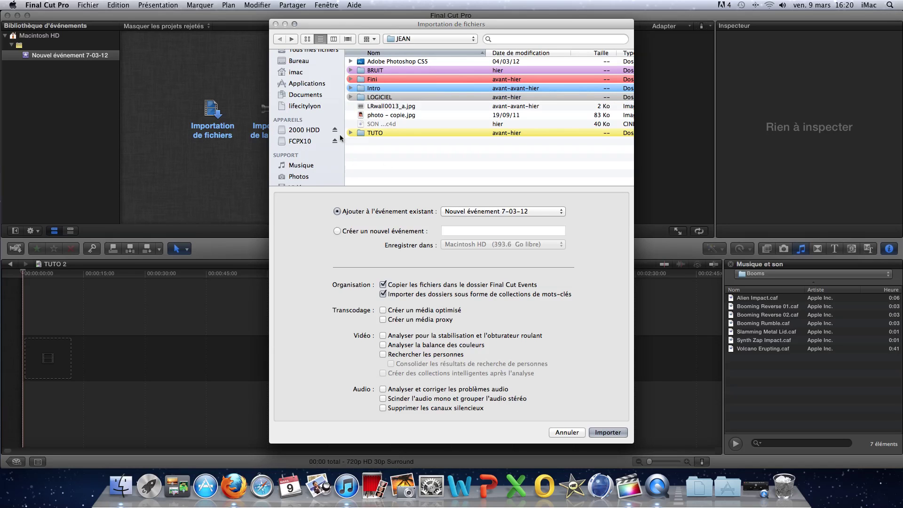
left_click(350, 81)
left_click(400, 88)
key("Return")
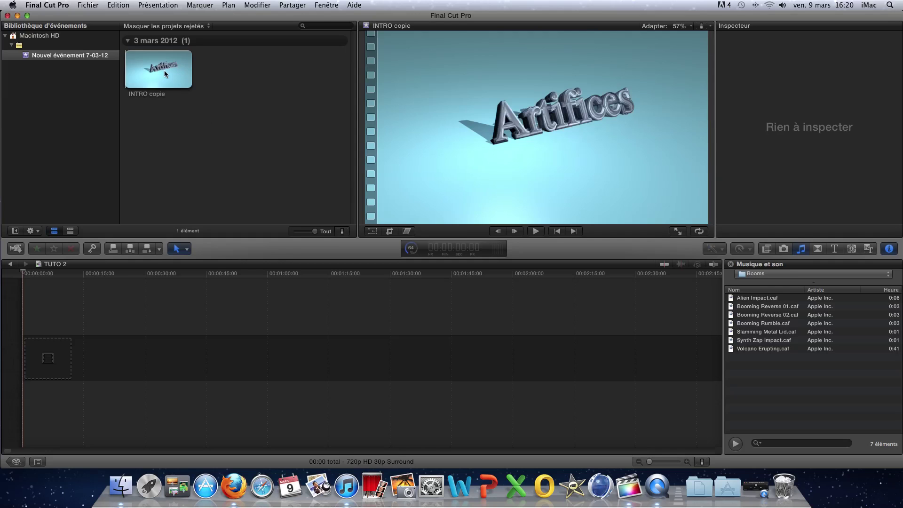
- Preview the INTRO copie clip in the event and place it at the start of the TUTO 2 timeline
left_click(165, 69)
left_click(128, 71)
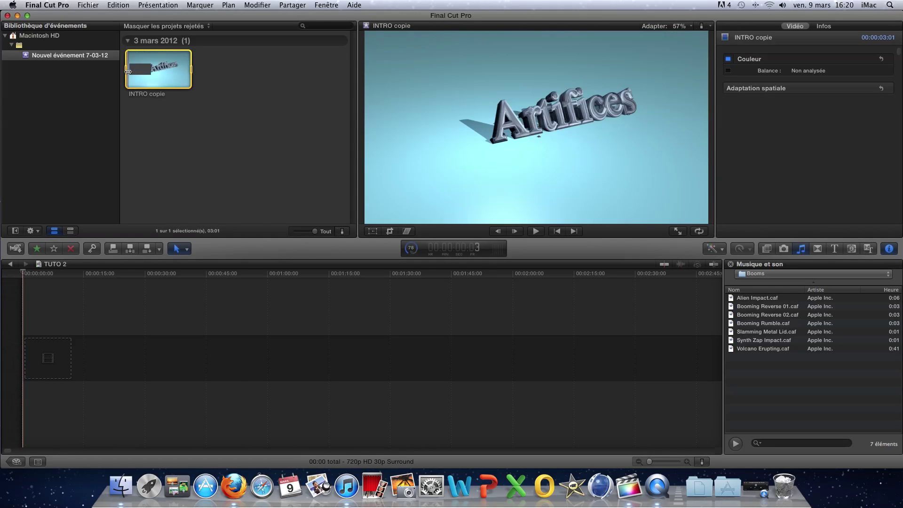
key("space")
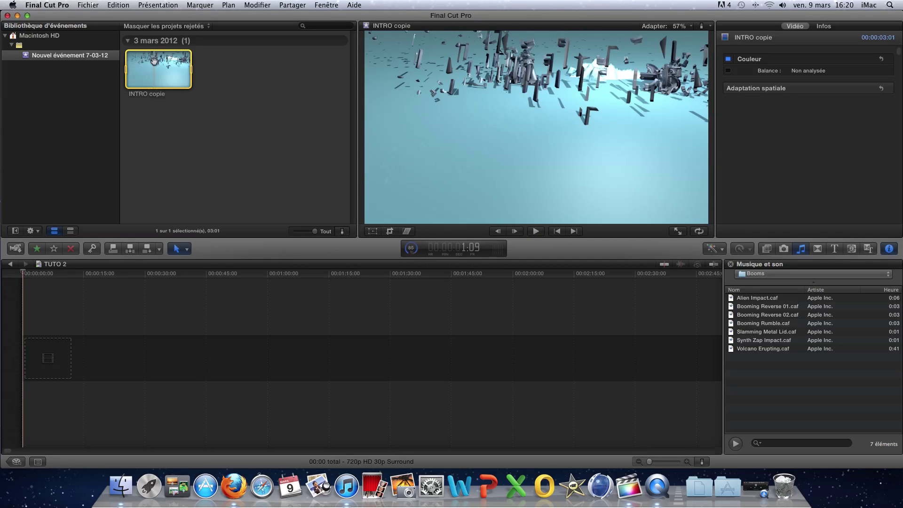
left_click_drag(154, 61, 26, 369)
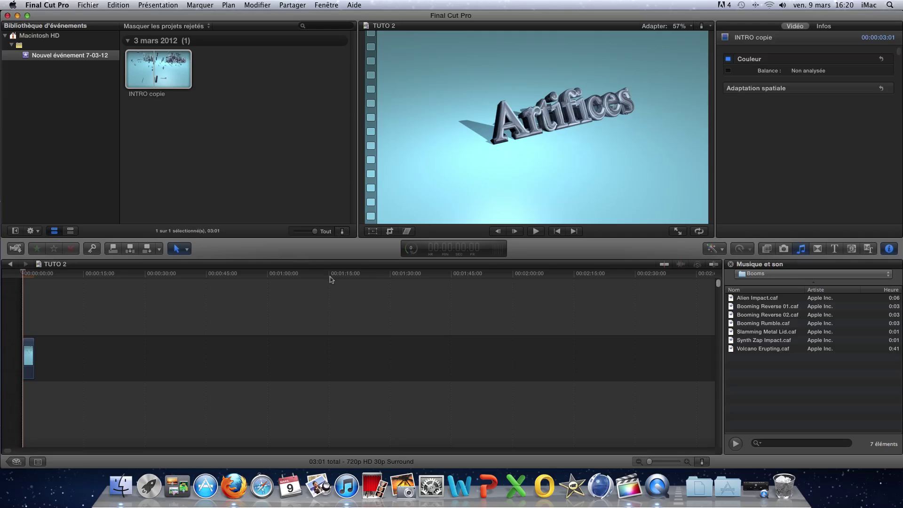
left_click(178, 42)
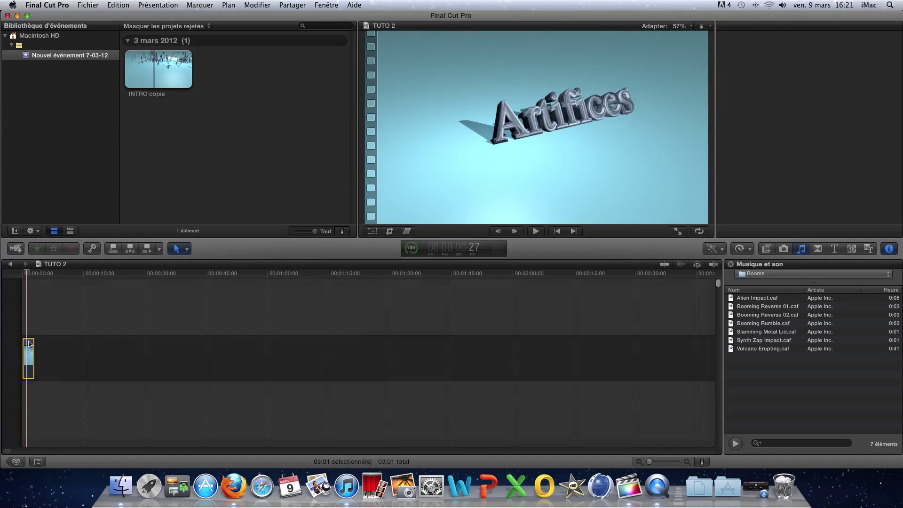
- Preview the Carrés teintés video effect on the INTRO copie clip in the timeline
left_click(27, 343)
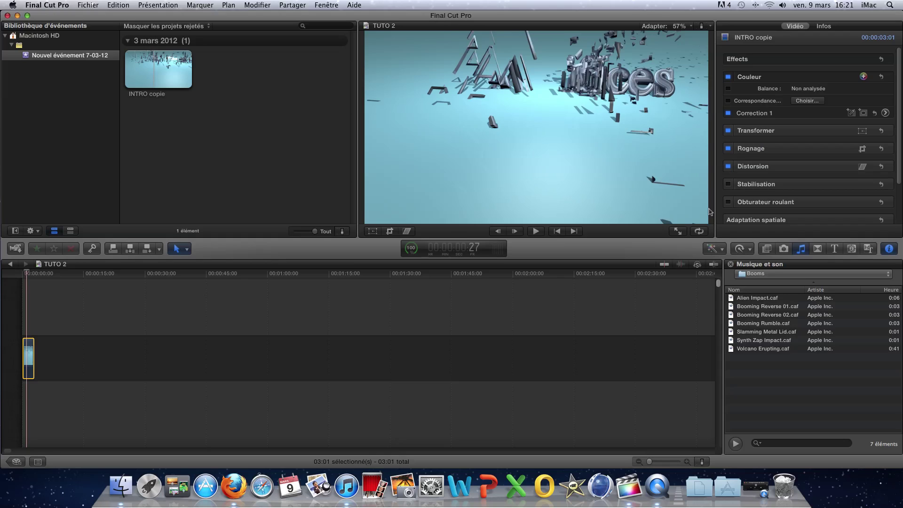
left_click(770, 251)
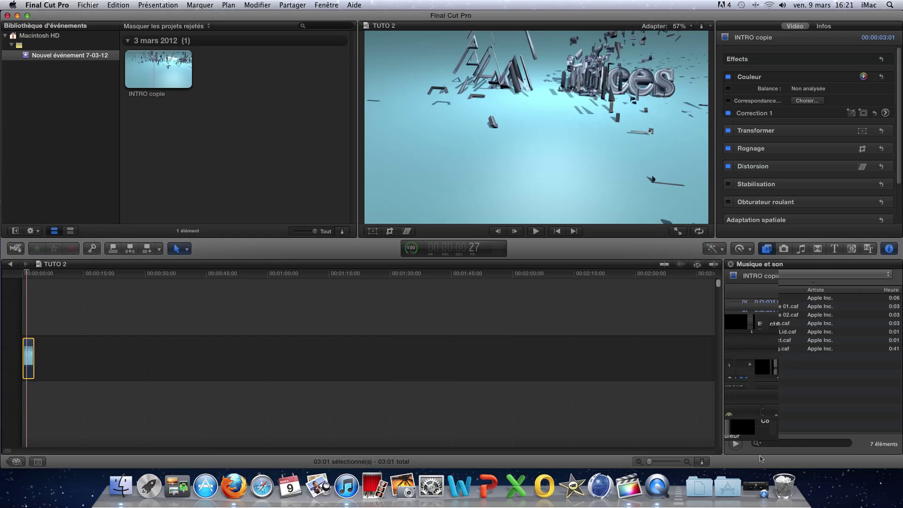
left_click(755, 487)
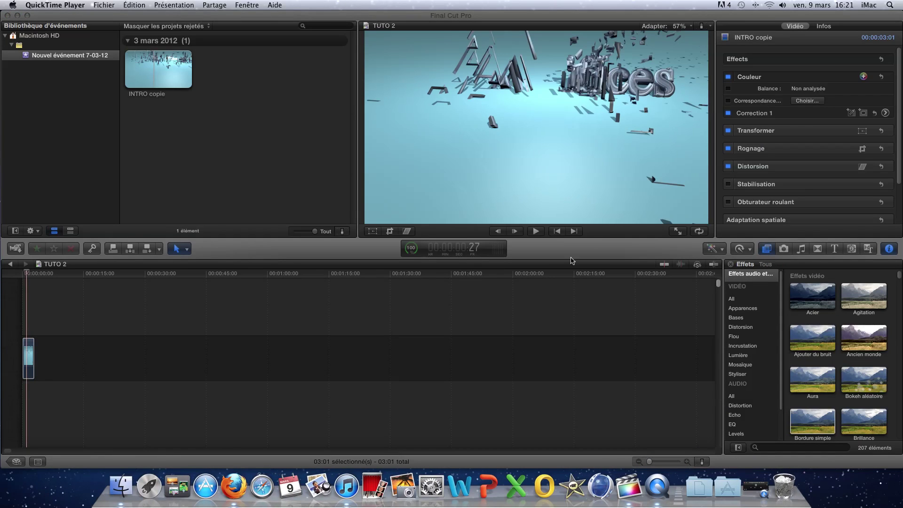
scroll(847, 315, "down", 6)
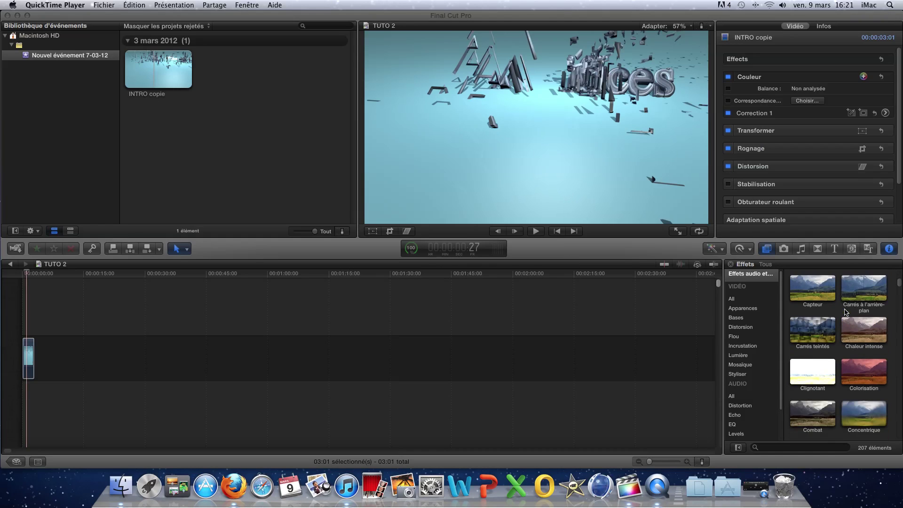
left_click(811, 341)
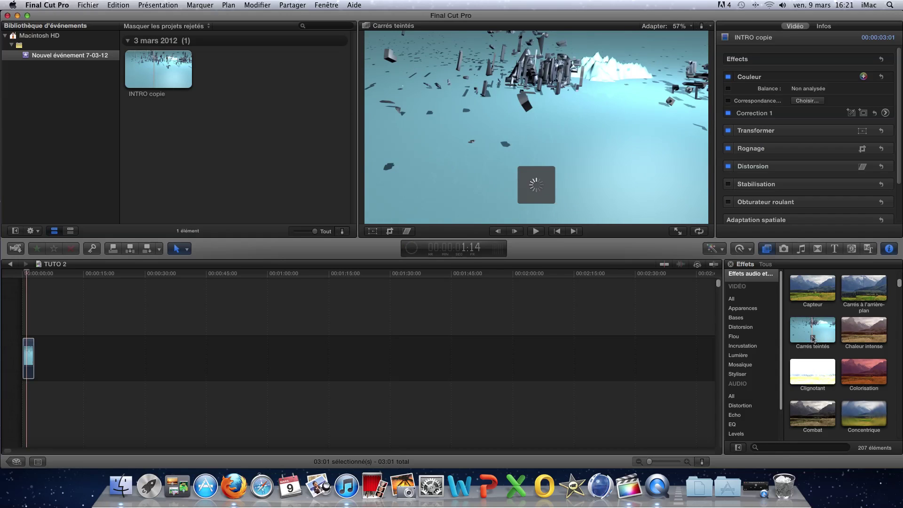
key("space")
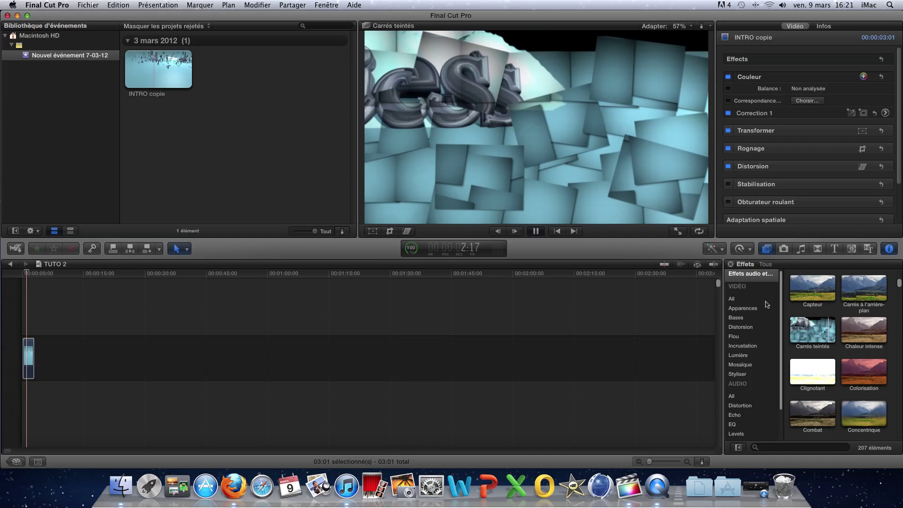
- Preview the Acier video effect and apply it to the INTRO copie clip in the timeline
scroll(847, 296, "up", 5)
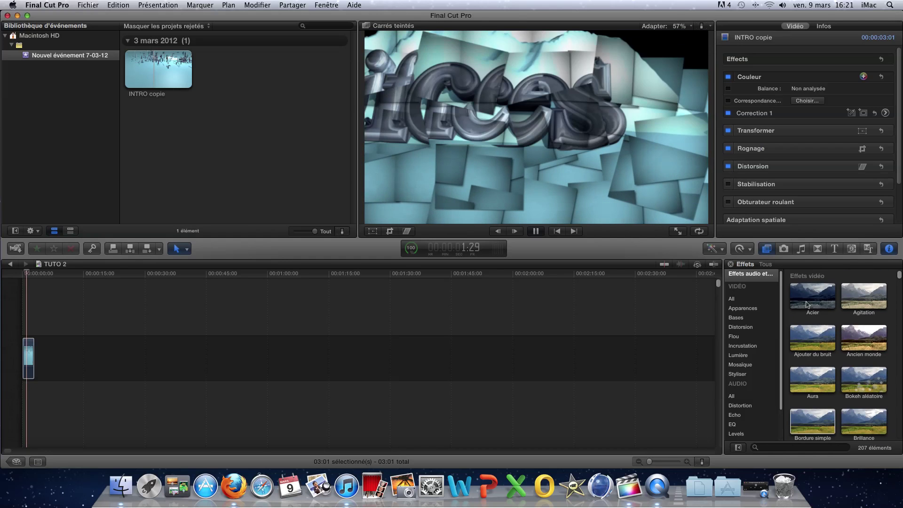
left_click(811, 298)
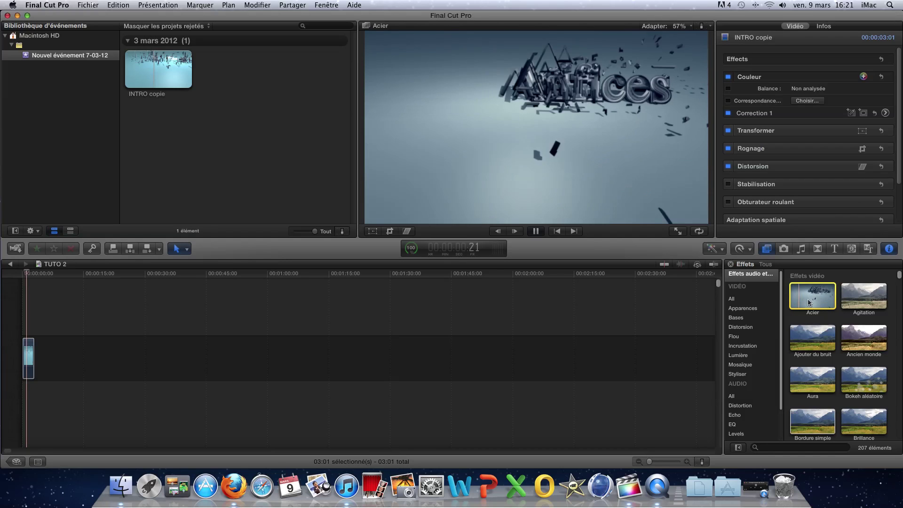
left_click(588, 365)
left_click_drag(588, 364, 27, 358)
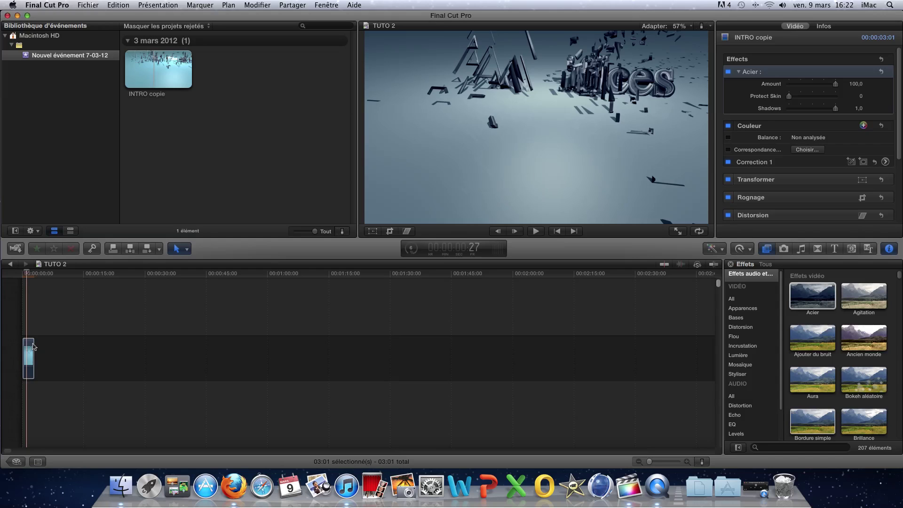
- Put the playhead near the clip's end and browse the iPhoto and Photo Booth libraries among the available photos
left_click(35, 351)
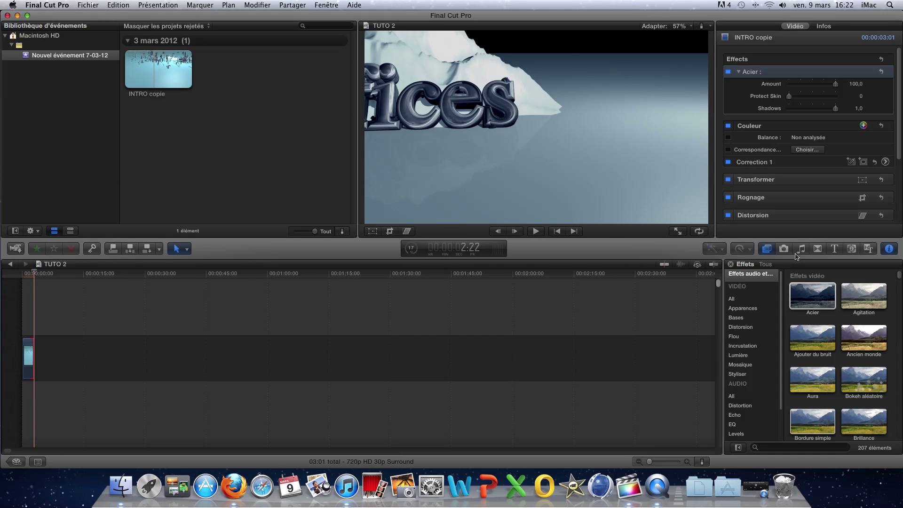
left_click(817, 252)
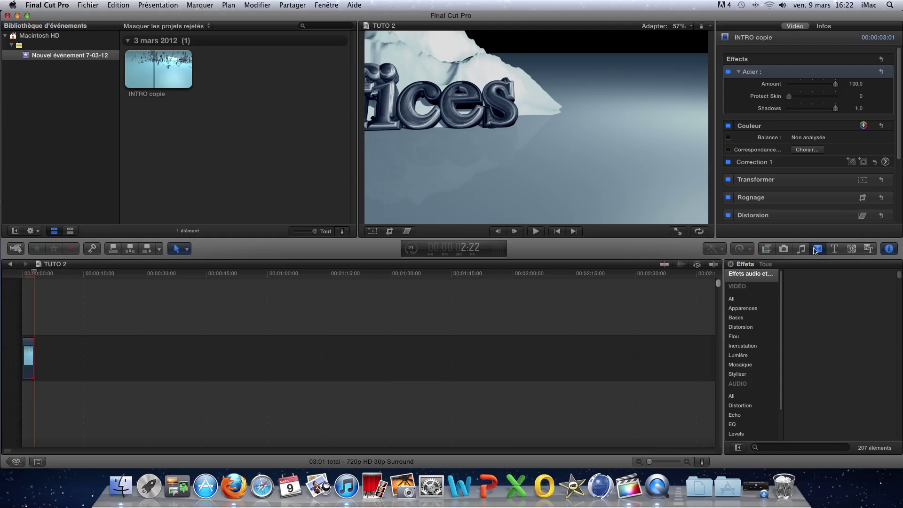
left_click(785, 250)
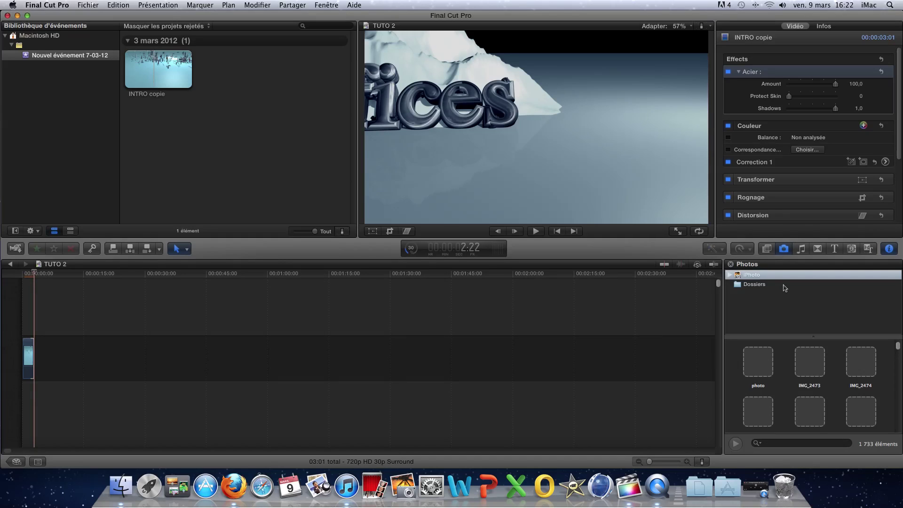
left_click(730, 275)
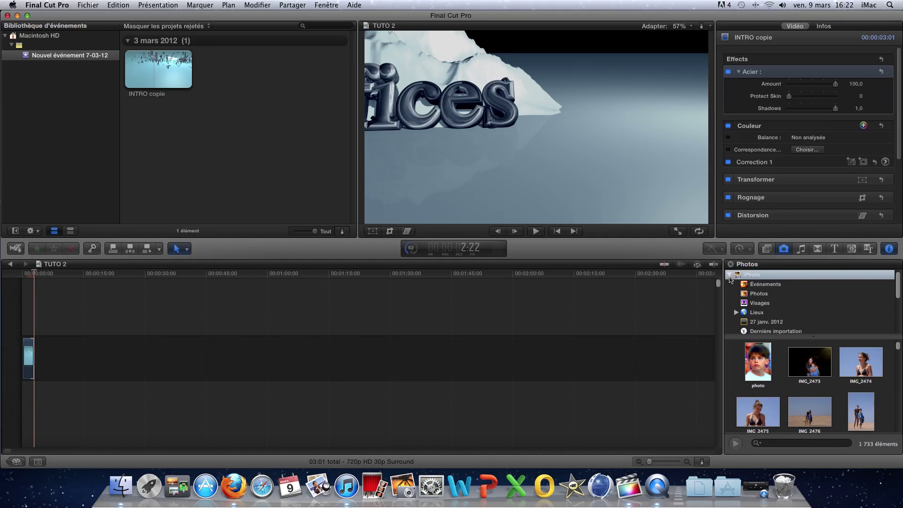
left_click(729, 276)
left_click(731, 285)
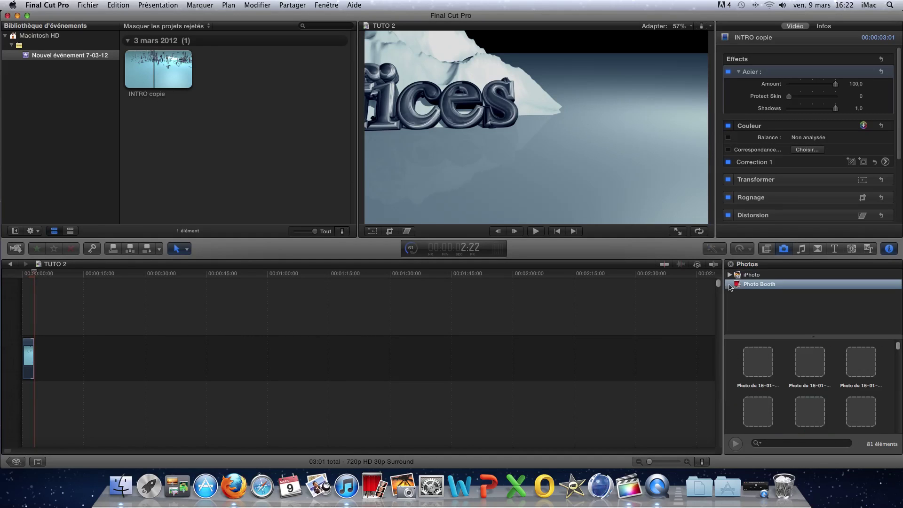
scroll(803, 355, "down", 3)
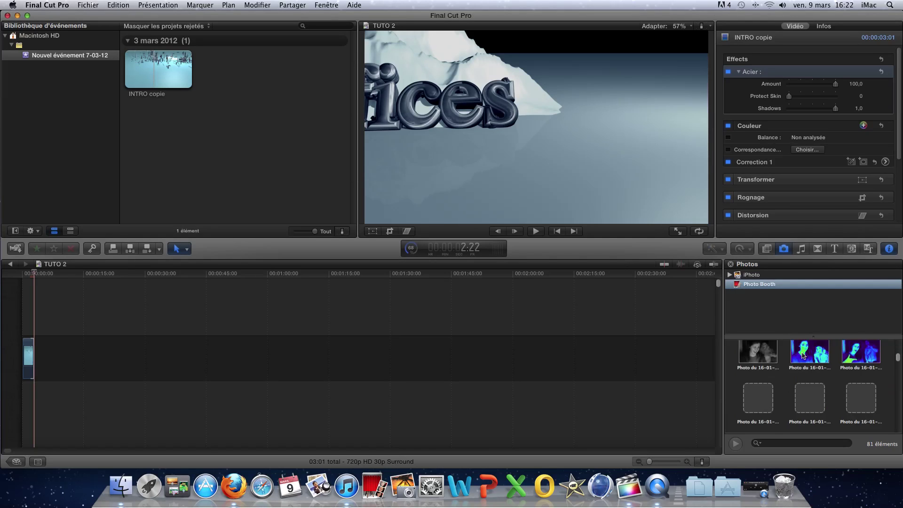
scroll(803, 356, "up", 5)
left_click(753, 275)
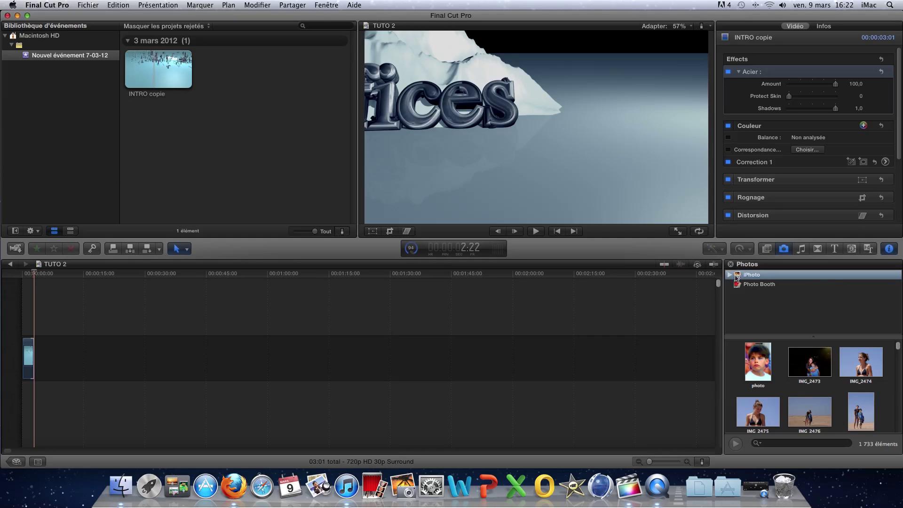
- Browse the music and sound library's categories, keeping the Booms folder of the iLife Sound Effects
left_click(804, 251)
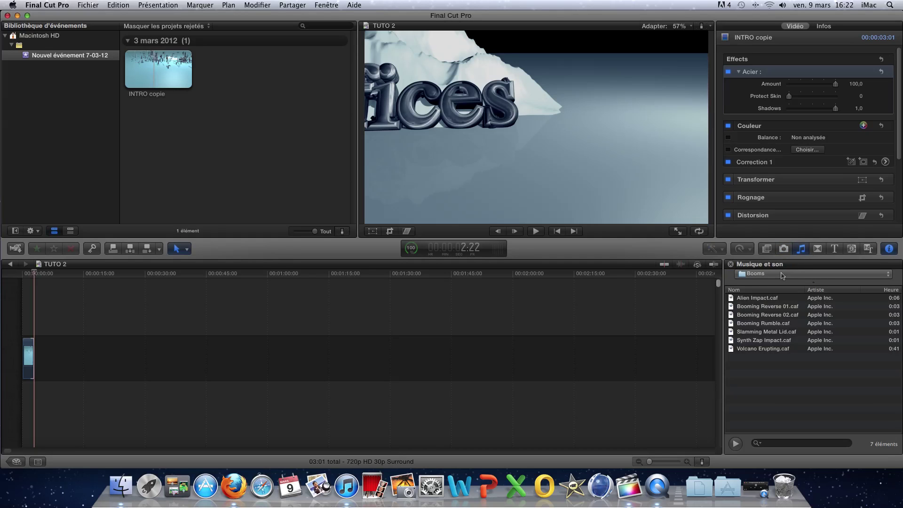
left_click(783, 276)
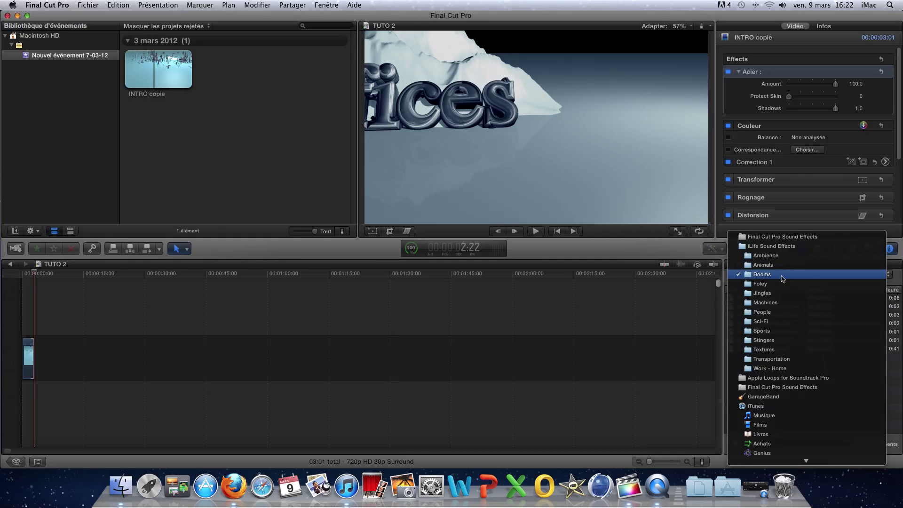
left_click(785, 274)
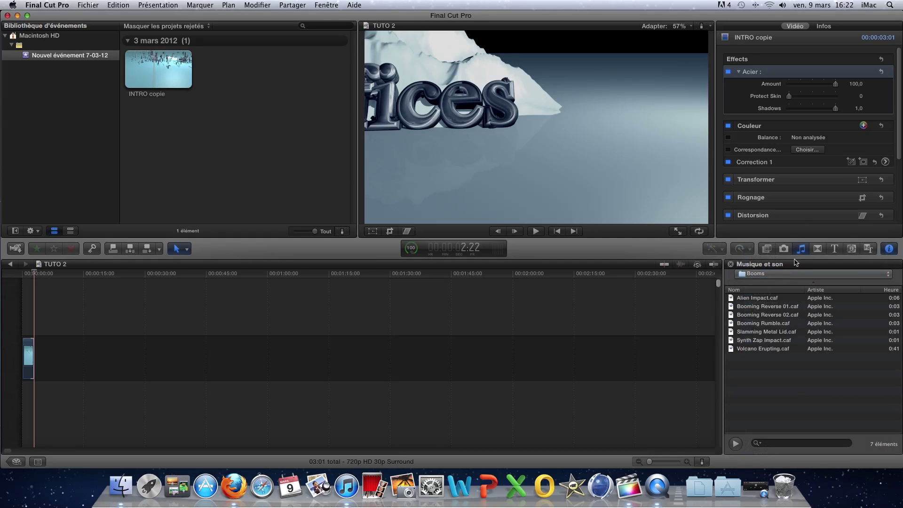
- Preview the available transitions, add Fondu enchaîné to the end of the INTRO copie clip, and play the clip
left_click(817, 249)
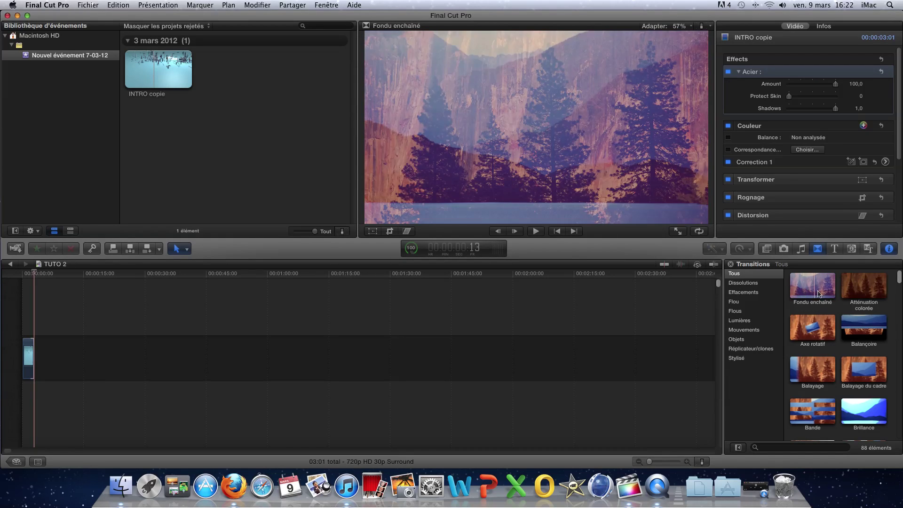
scroll(853, 295, "down", 3)
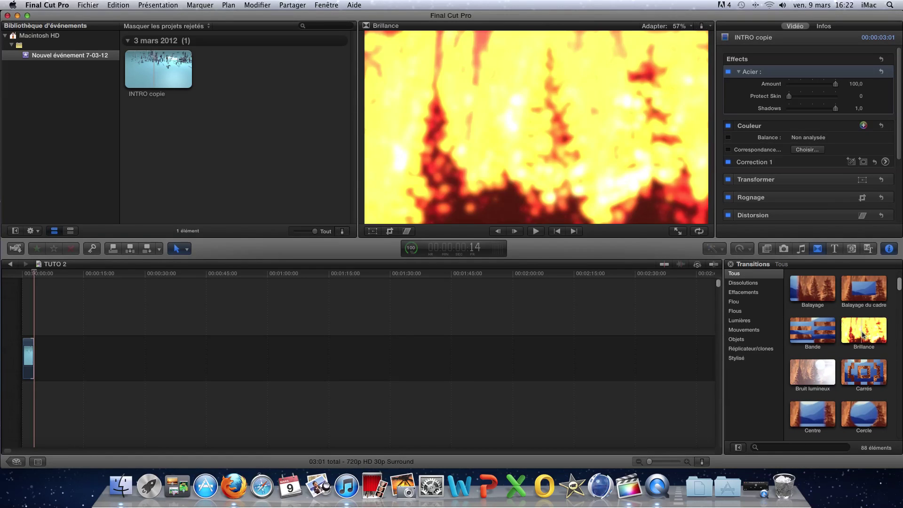
scroll(878, 334, "up", 1)
scroll(878, 334, "up", 2)
left_click_drag(813, 285, 36, 359)
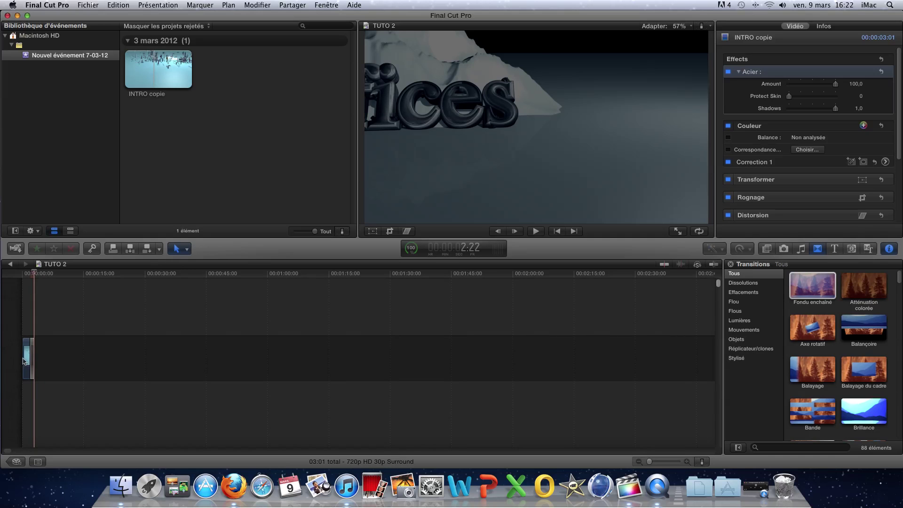
left_click(25, 362)
key("space")
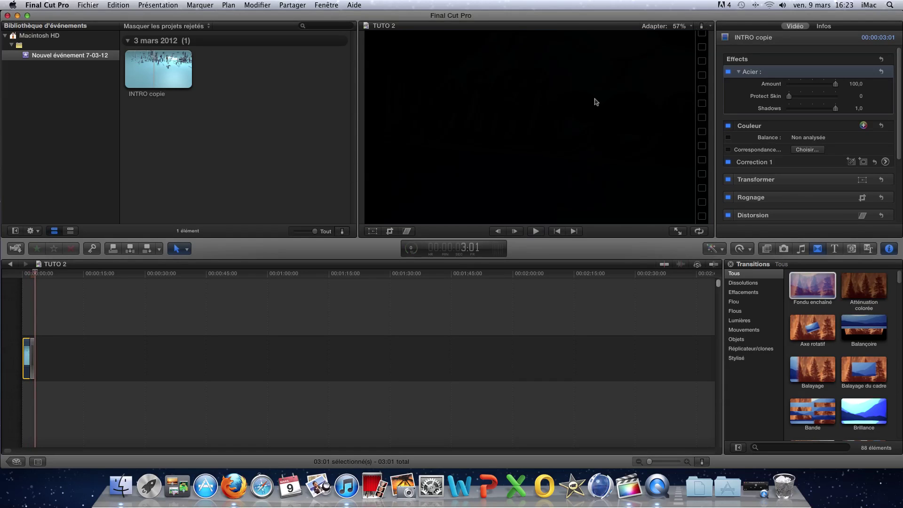
- Try the viewer zoom at 100% and 75%, and set it to 50%
left_click(688, 27)
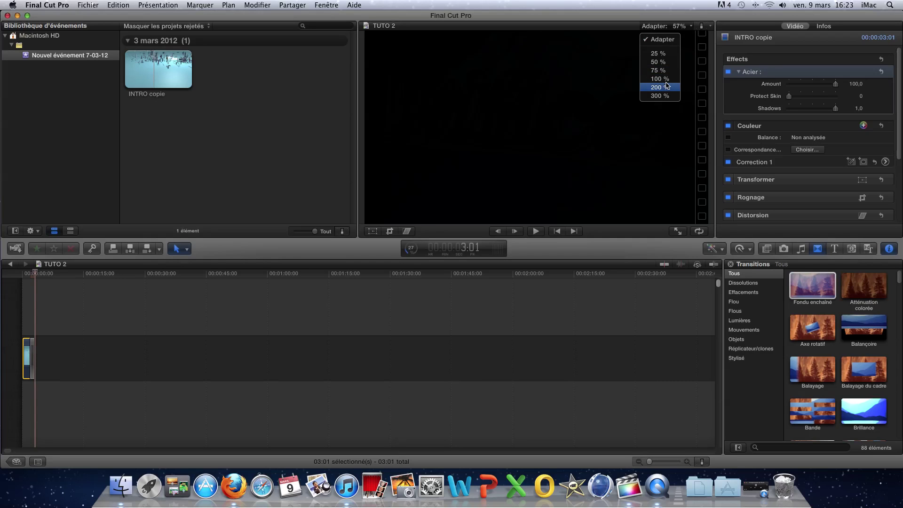
left_click(664, 78)
left_click(688, 26)
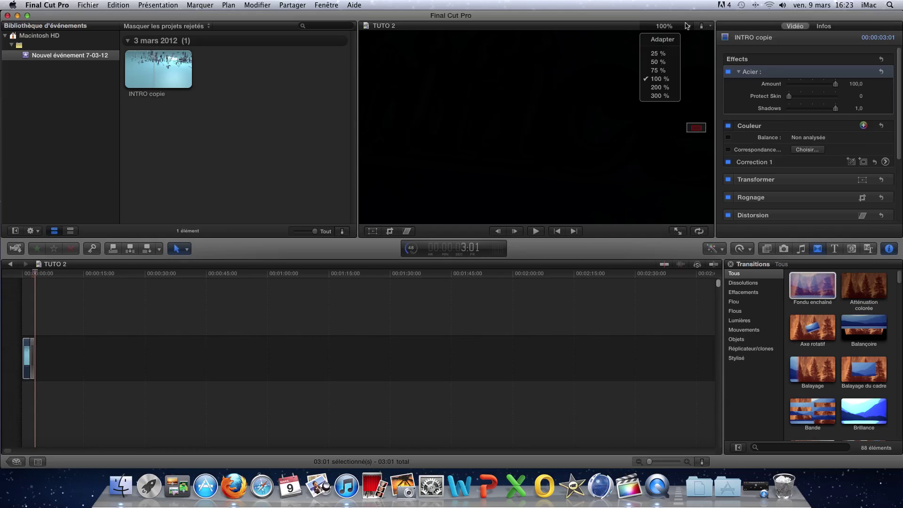
left_click(661, 71)
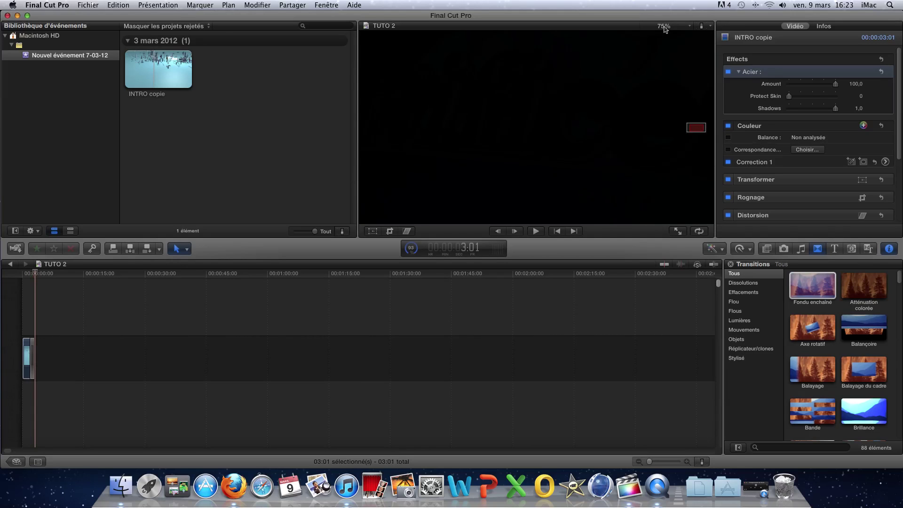
left_click(666, 27)
left_click(666, 62)
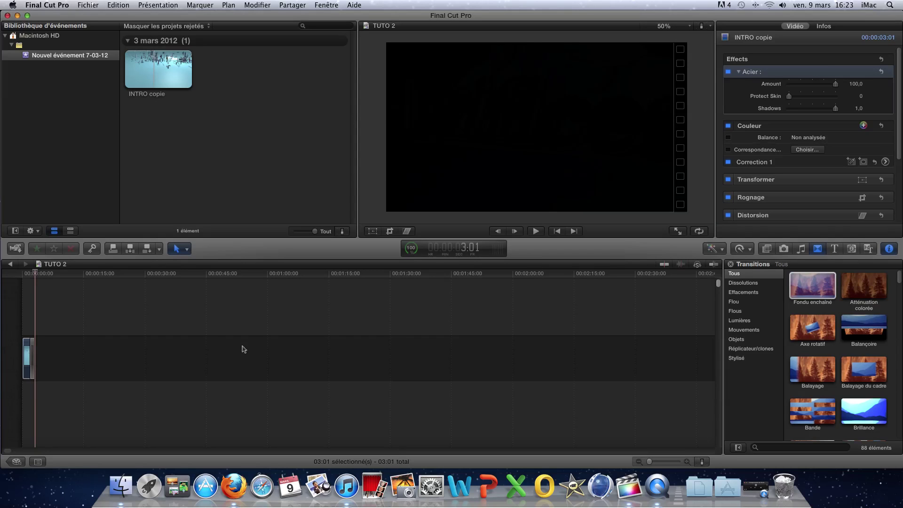
- Browse the titles, previewing Assemblement in Entrée/Sortie and looking through the Éléments and Tous categories
left_click(836, 249)
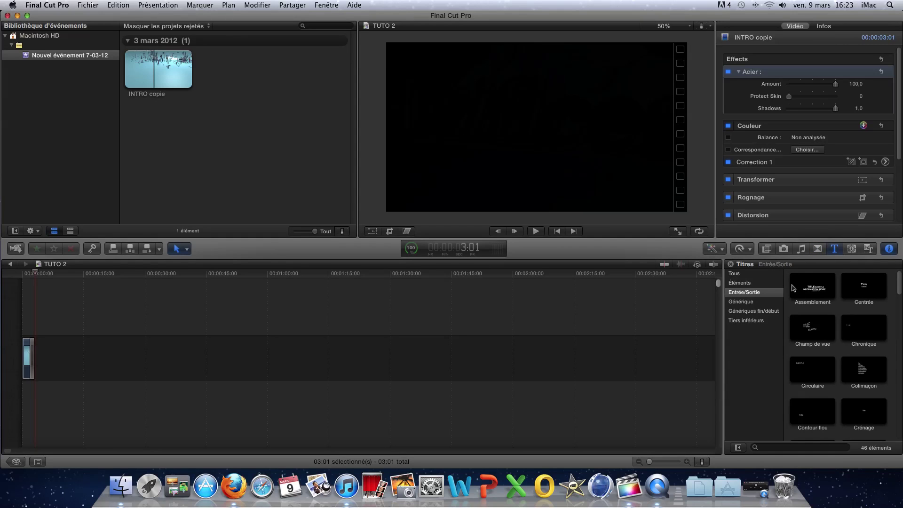
left_click(809, 291)
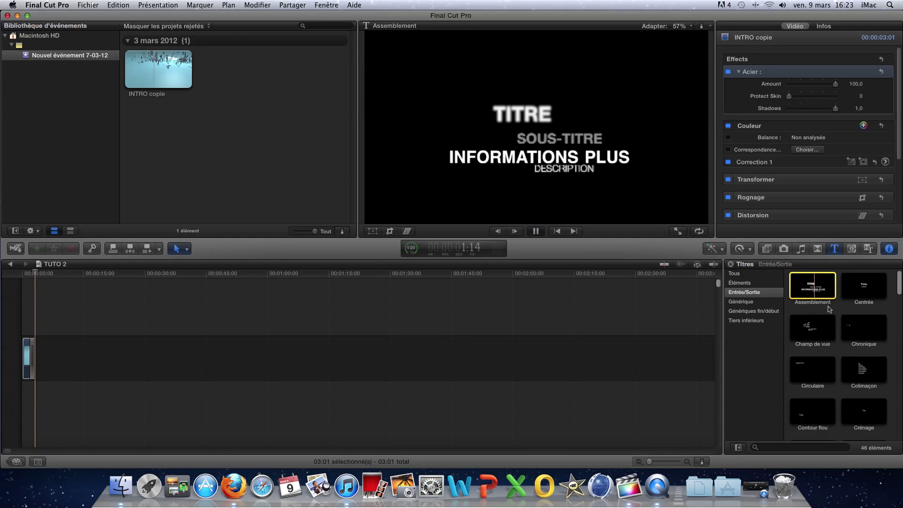
left_click(739, 283)
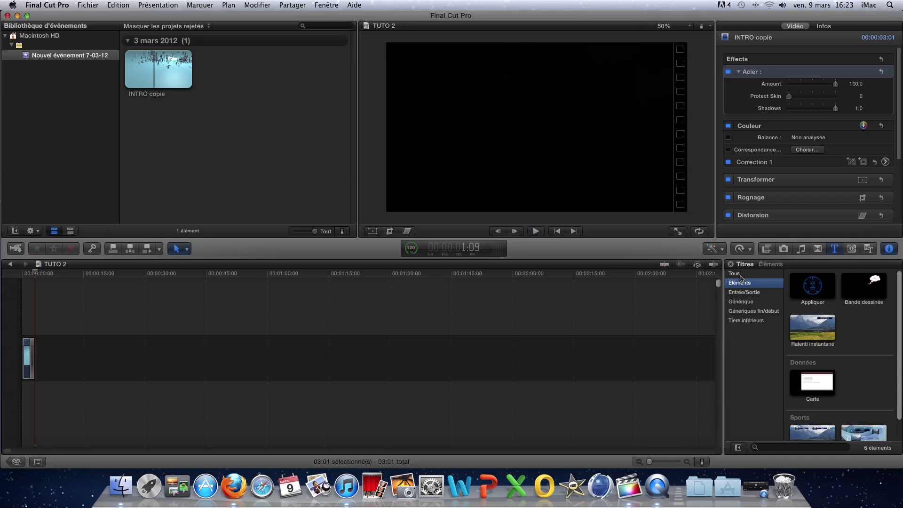
key("Up")
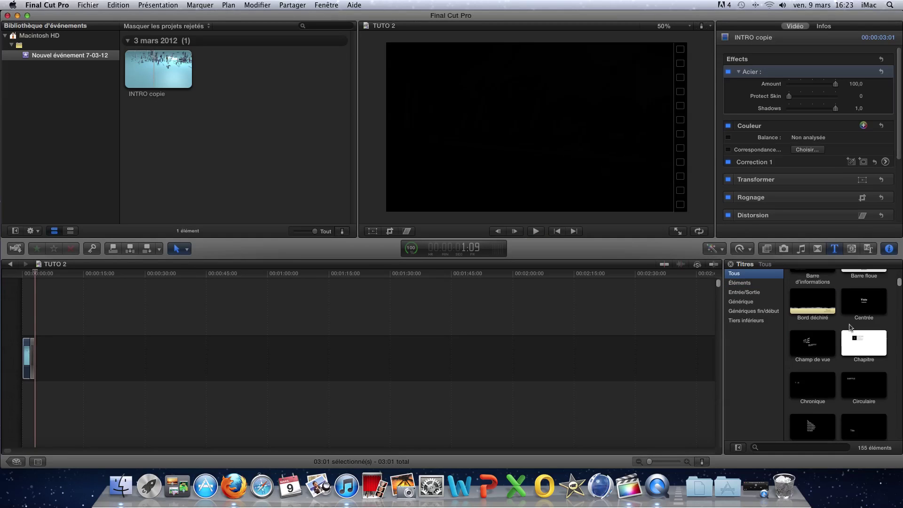
- Preview the Champ de vue title and place it right after the INTRO copie clip in the timeline
left_click(814, 340)
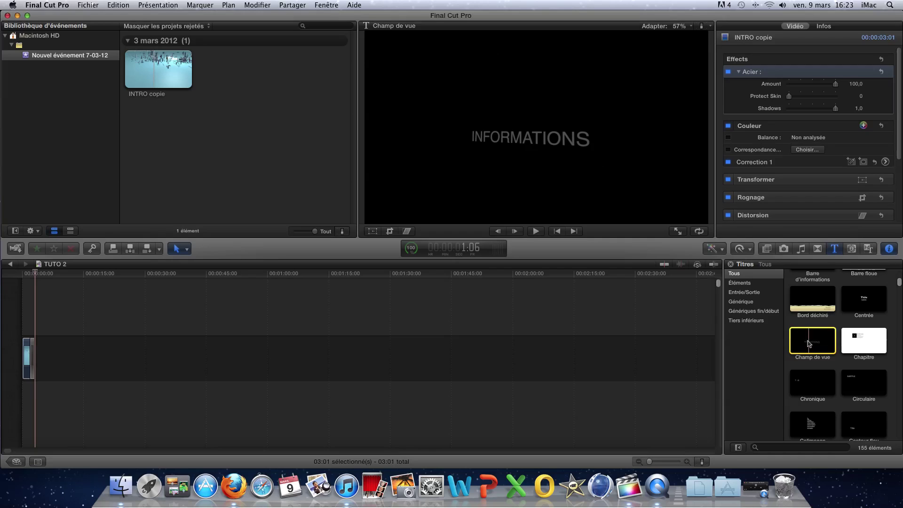
left_click(536, 231)
left_click(817, 353)
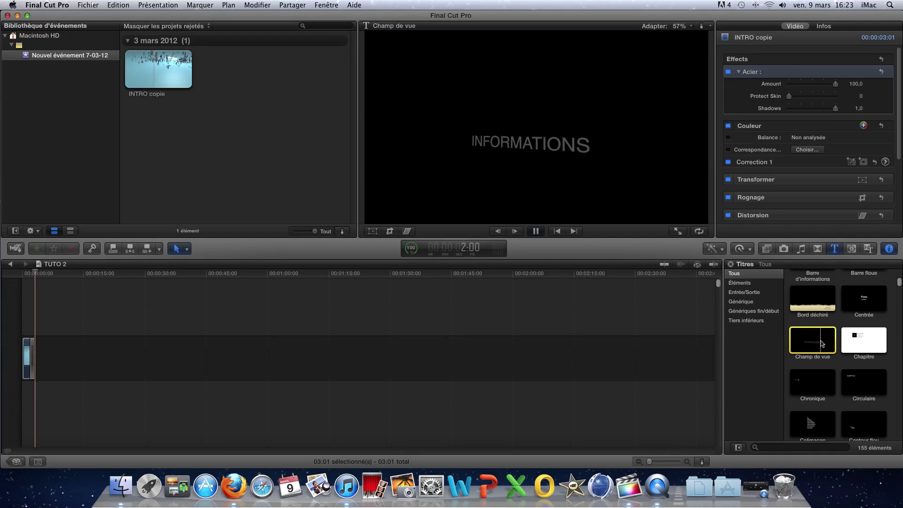
left_click_drag(804, 342, 724, 347)
left_click_drag(385, 356, 34, 360)
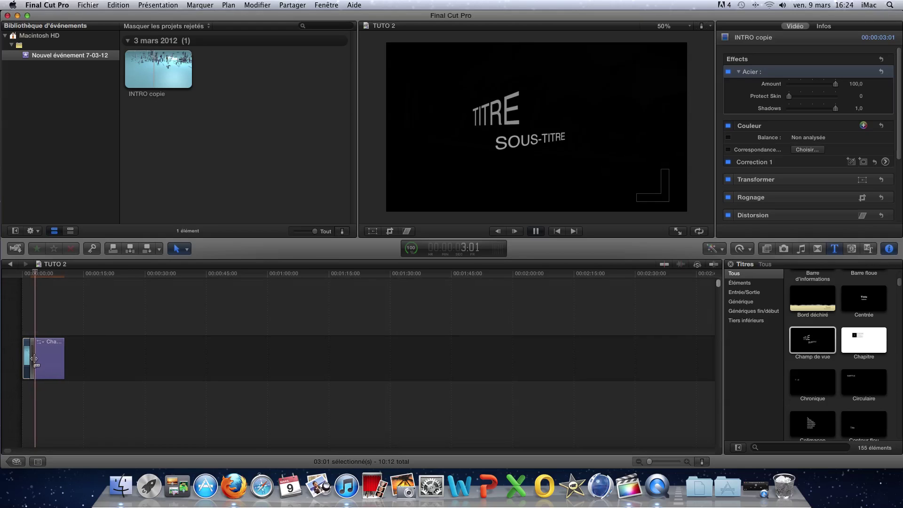
- Select the Champ de vue title in the timeline and play through the transition, stopping just after the title starts
left_click(61, 356)
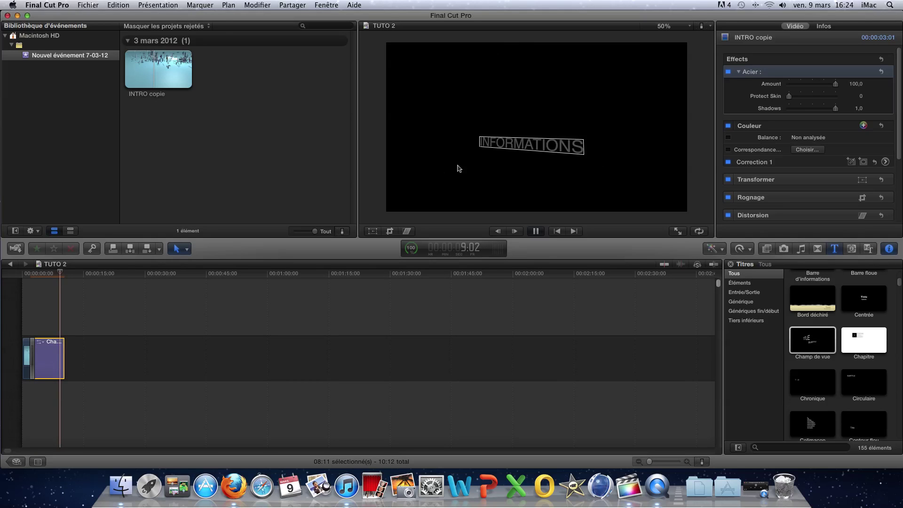
left_click(540, 147)
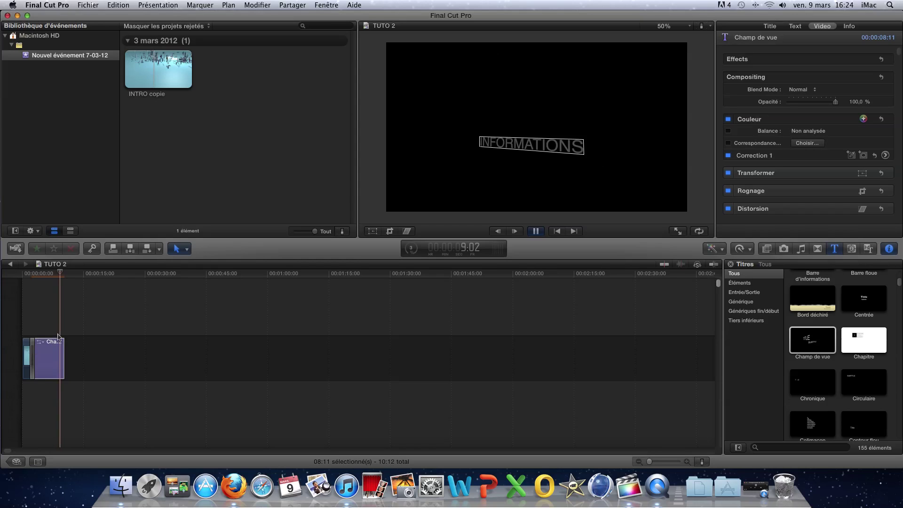
left_click_drag(61, 272, 34, 274)
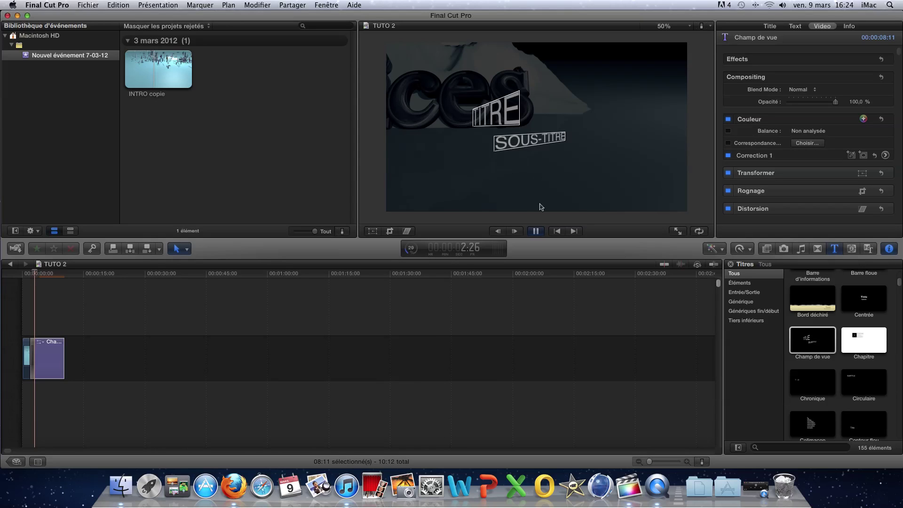
left_click(537, 232)
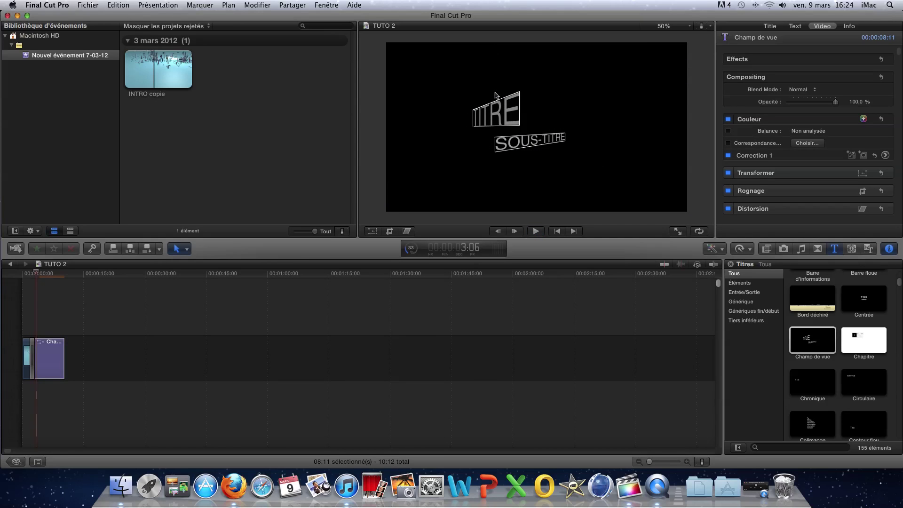
key("Escape")
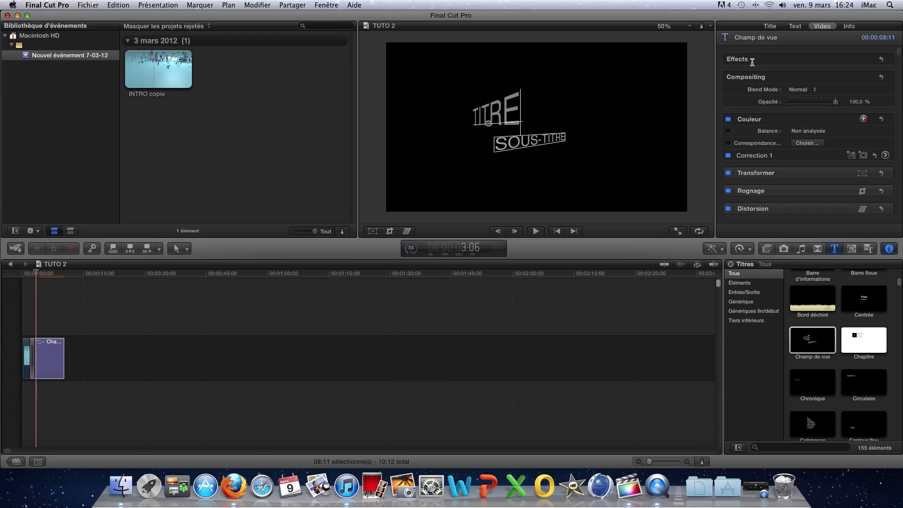
key("super+a")
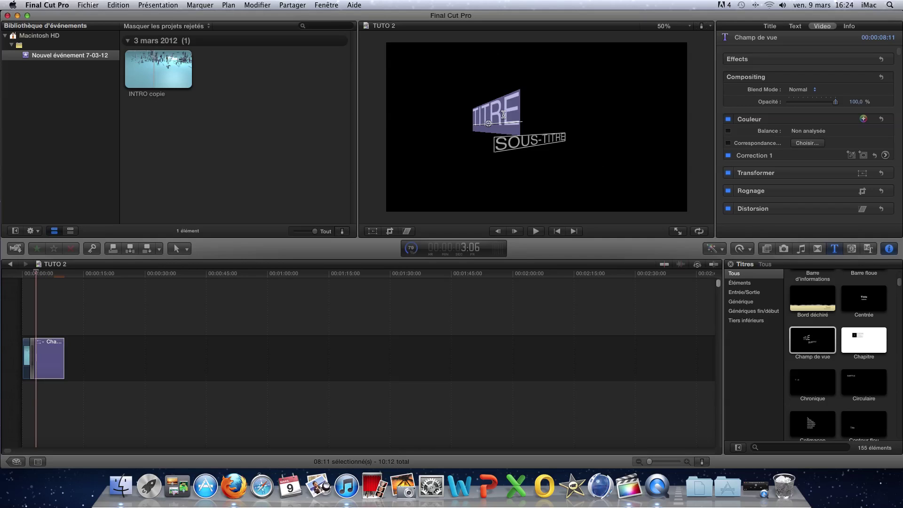
key("Escape")
key("h")
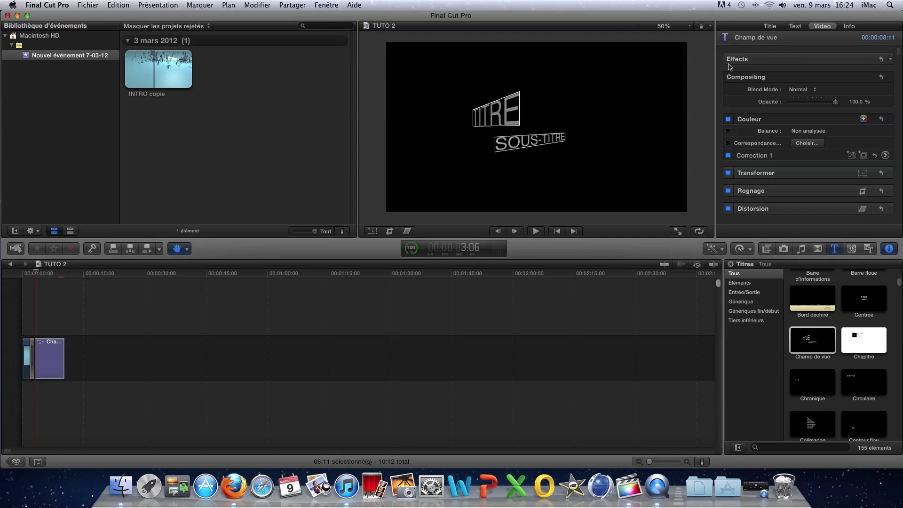
left_click(513, 104)
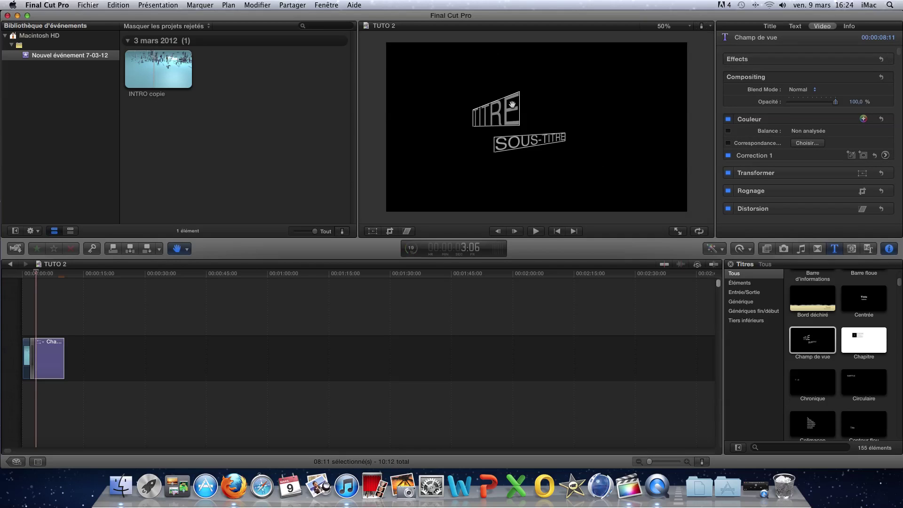
- Replace the TITRE text in the viewer with "THs x ArTiFiCe"
double_click(506, 117)
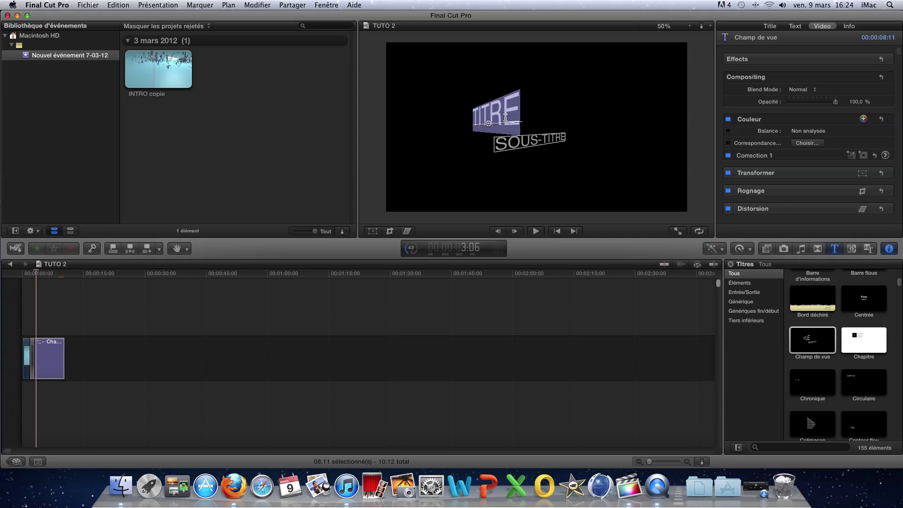
type("TH")
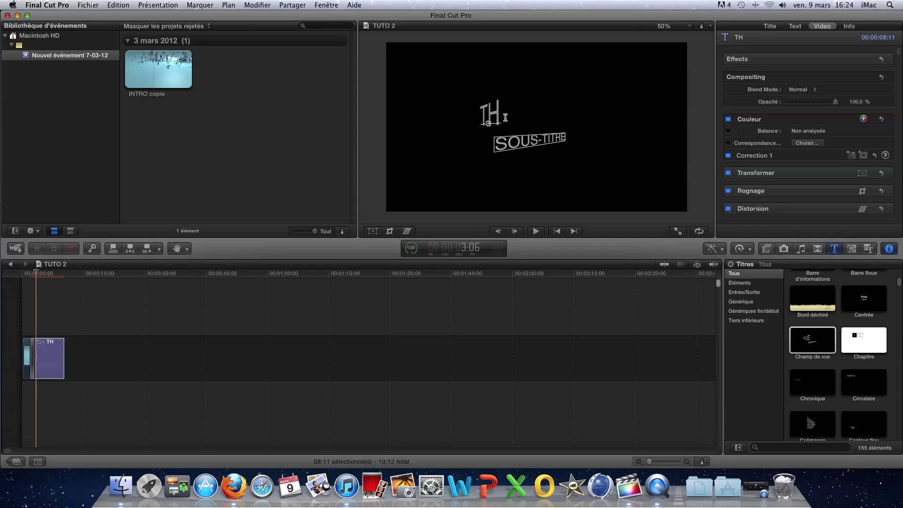
type("s x ArT")
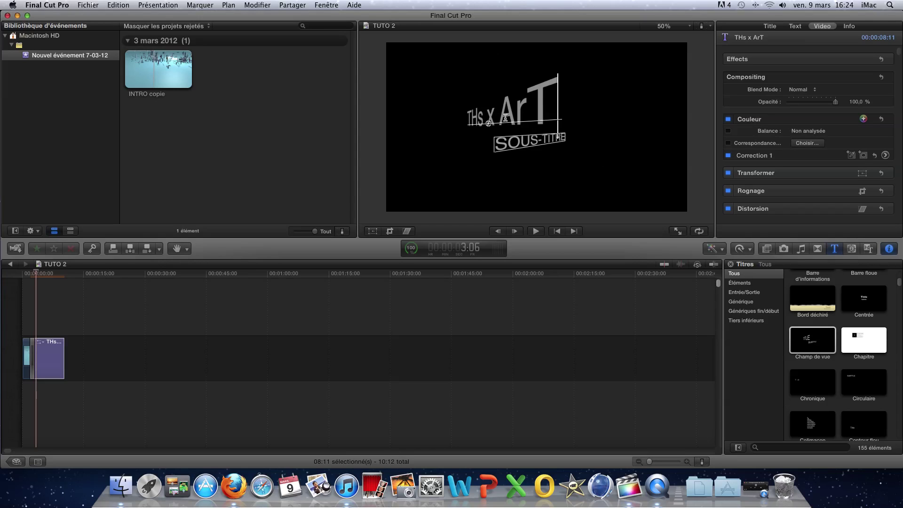
type("iFiCe")
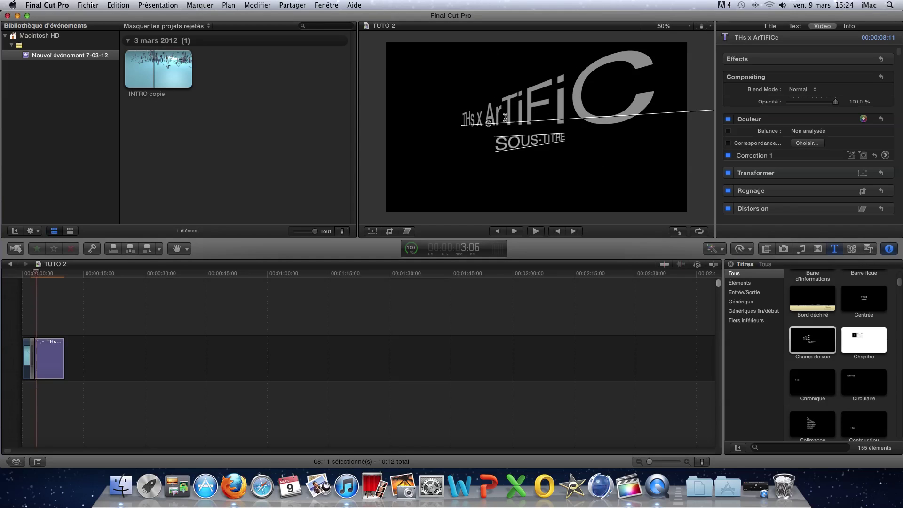
- Clear the main title text and enter "Artifices" instead
key("BackSpace")
key("BackSpace")
key("BackSpace")
key("BackSpace")
key("BackSpace")
key("BackSpace")
key("BackSpace")
key("BackSpace")
key("BackSpace")
key("BackSpace")
key("BackSpace")
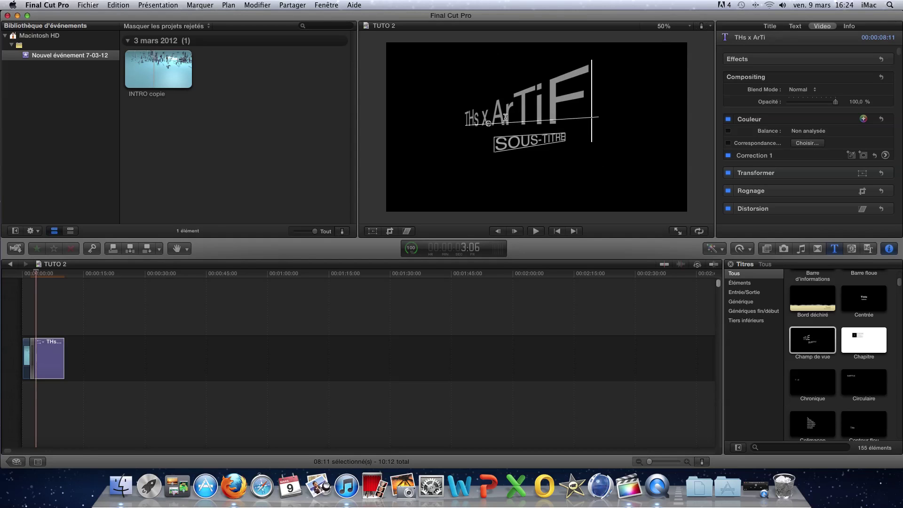
key("BackSpace")
key("BackSpace")
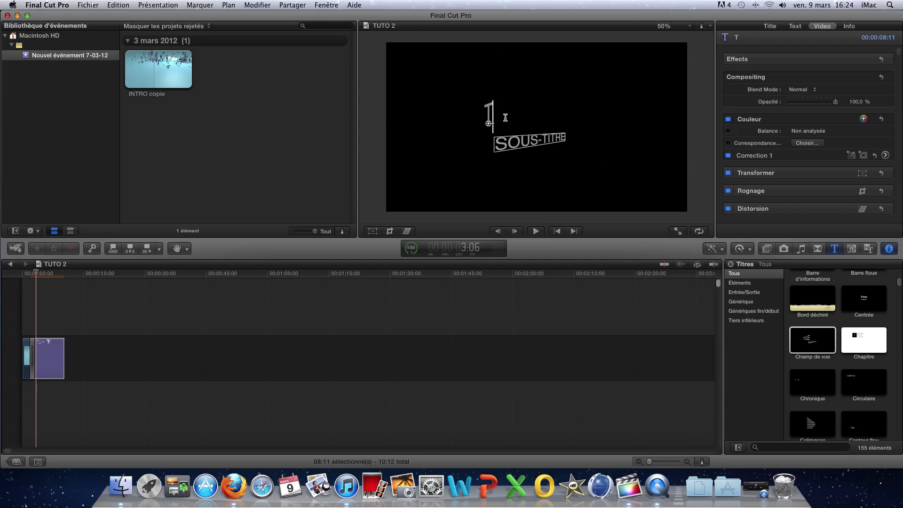
key("BackSpace")
type("Artifices")
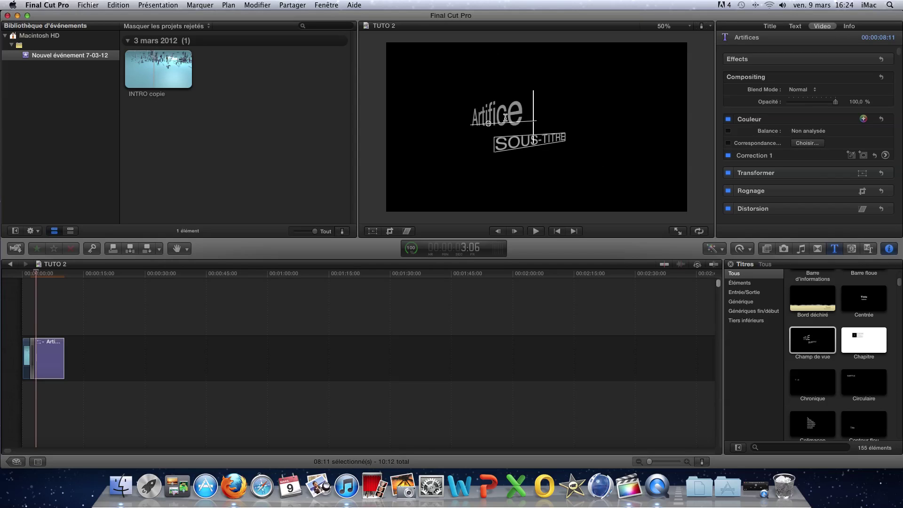
- Select the whole SOUS-TITRE text below the main title and delete it
left_click(507, 147)
left_click_drag(507, 148, 573, 137)
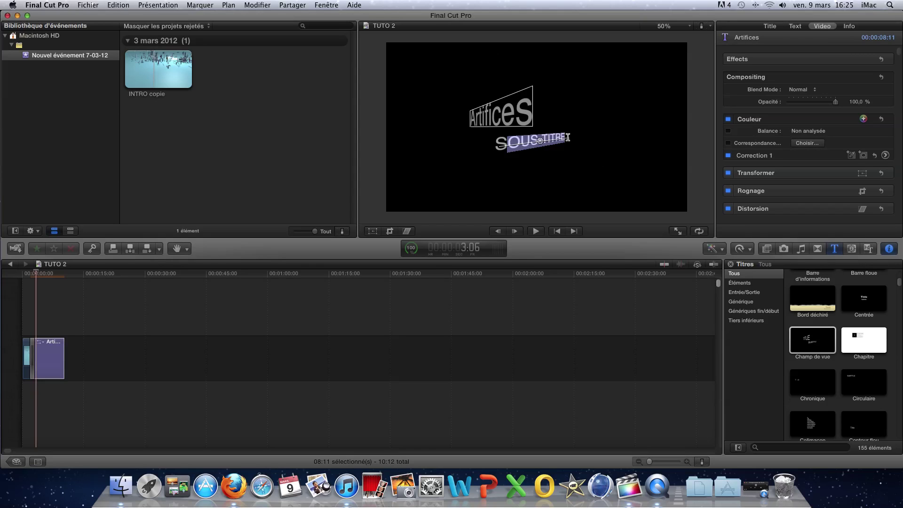
left_click(496, 146, "shift")
key("BackSpace")
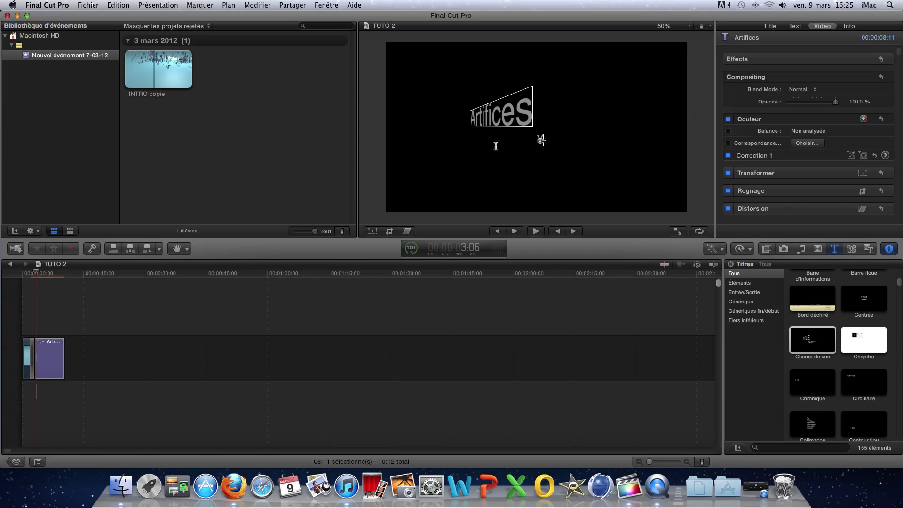
- Enter "Team THs" as the text below Artifices and apply the Dream text style to it
type("Team THs")
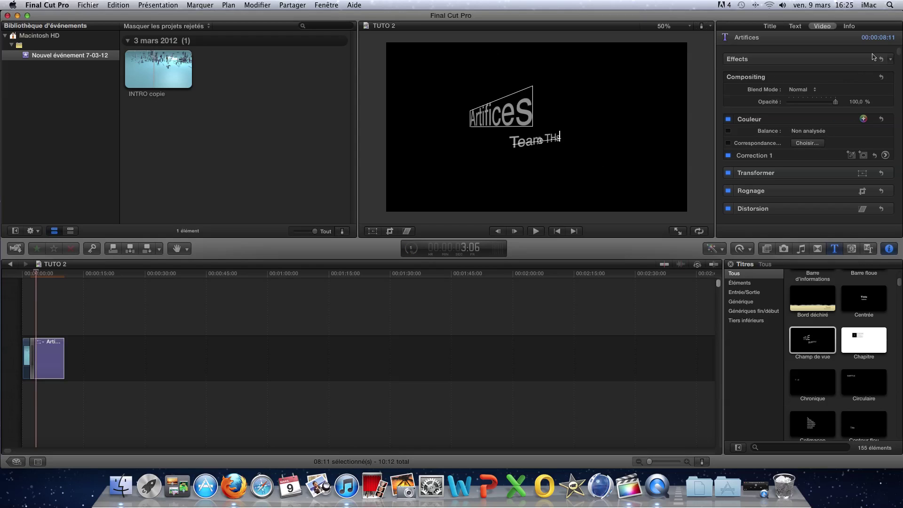
left_click(791, 26)
left_click(753, 487)
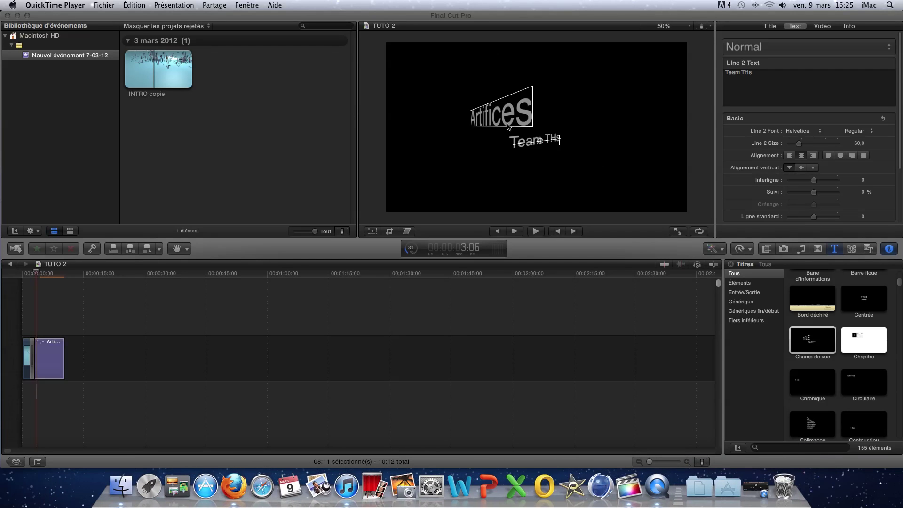
left_click(757, 52)
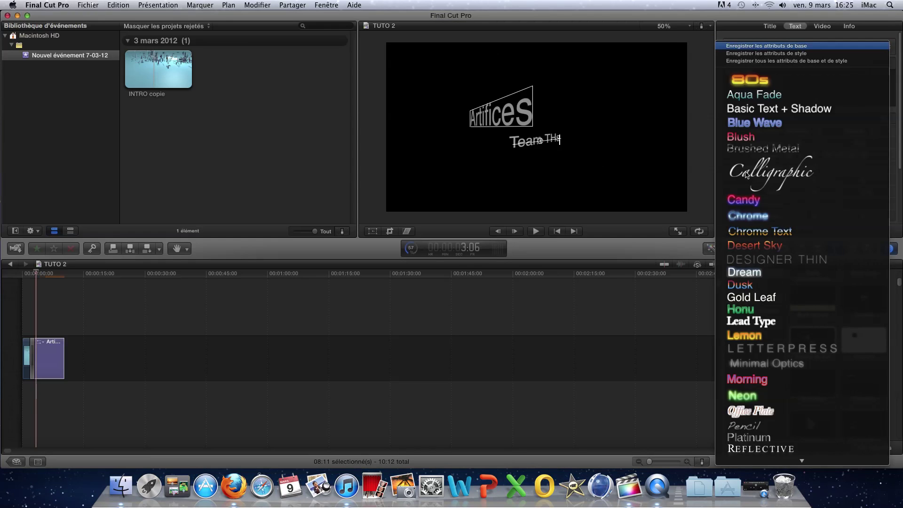
left_click(747, 273)
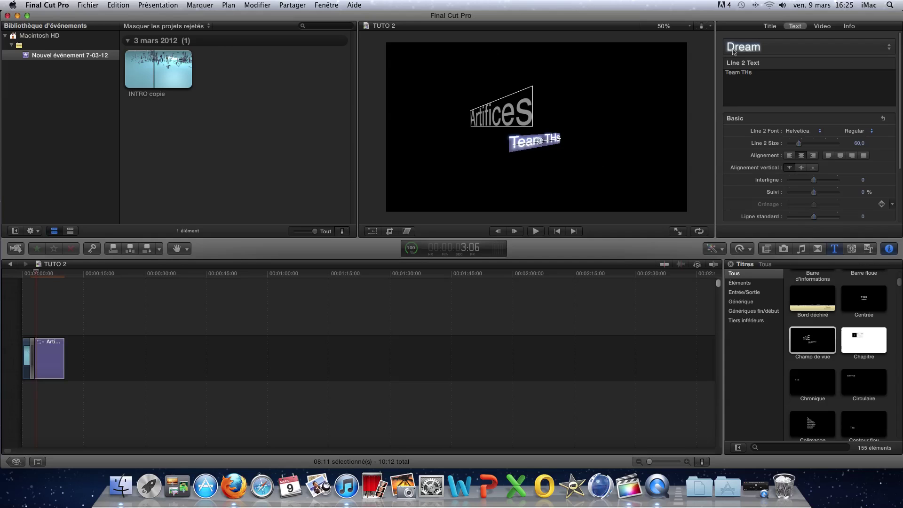
left_click(734, 51)
left_click(733, 48)
left_click(447, 160)
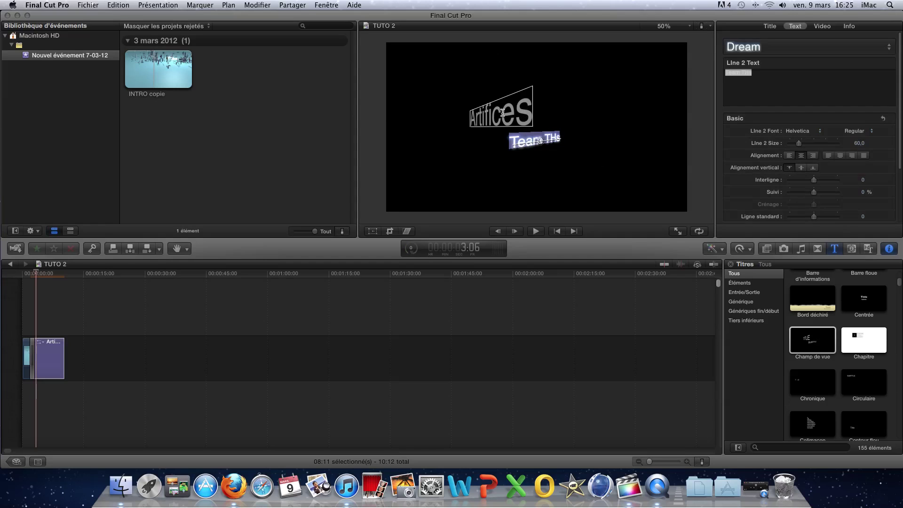
- Select the whole Artifices text in the viewer and apply the Dream text style to it
double_click(469, 125)
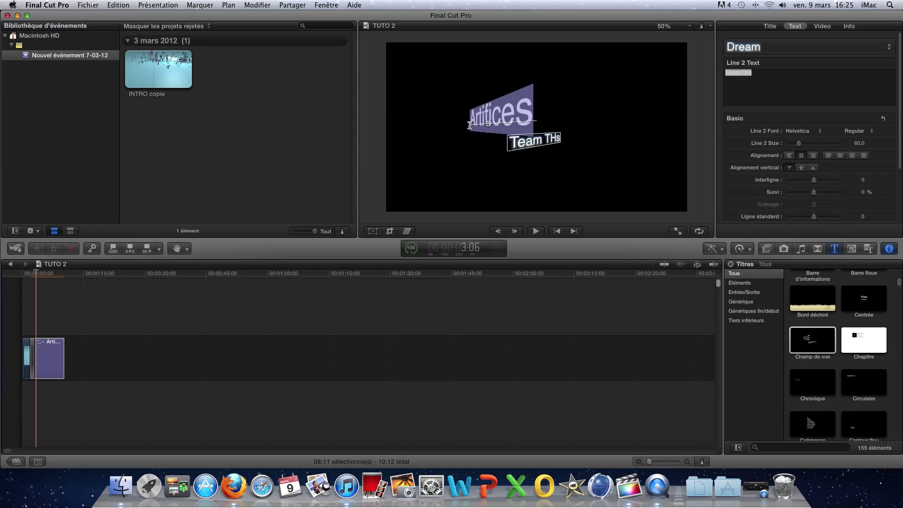
left_click(755, 47)
left_click(756, 50)
left_click(442, 159)
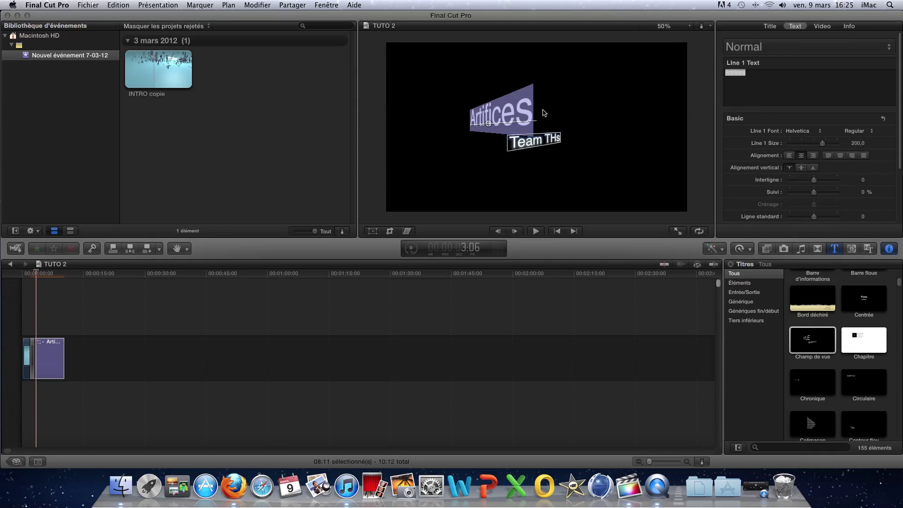
left_click(766, 47)
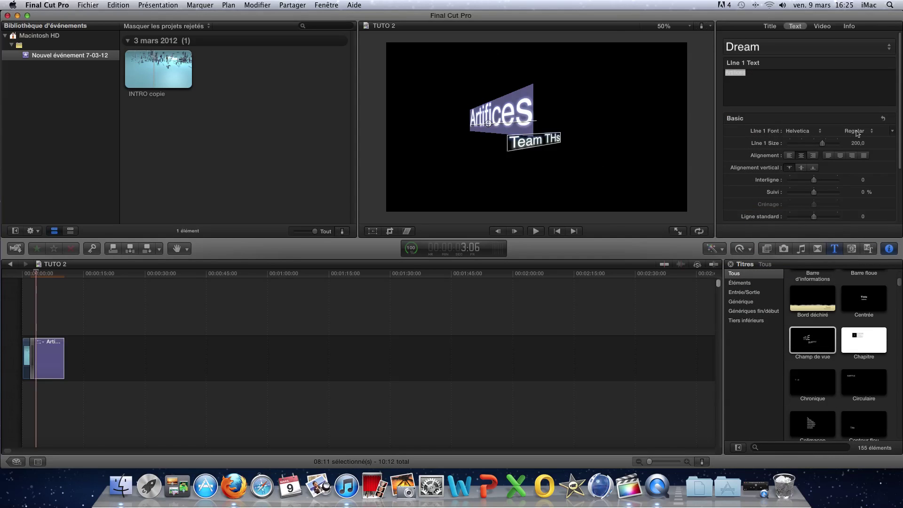
- Change the font of the Artifices line to ITC Franklin Gothic
left_click(804, 133)
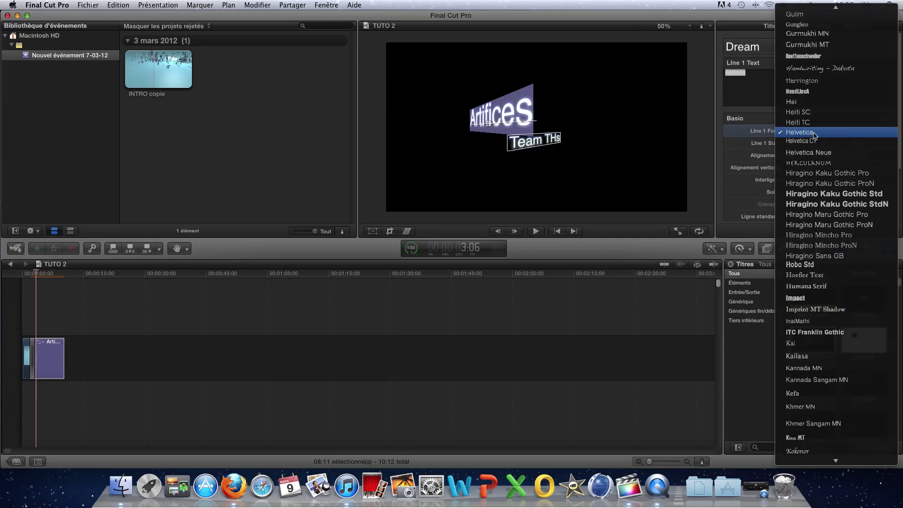
scroll(814, 141, "up", 2)
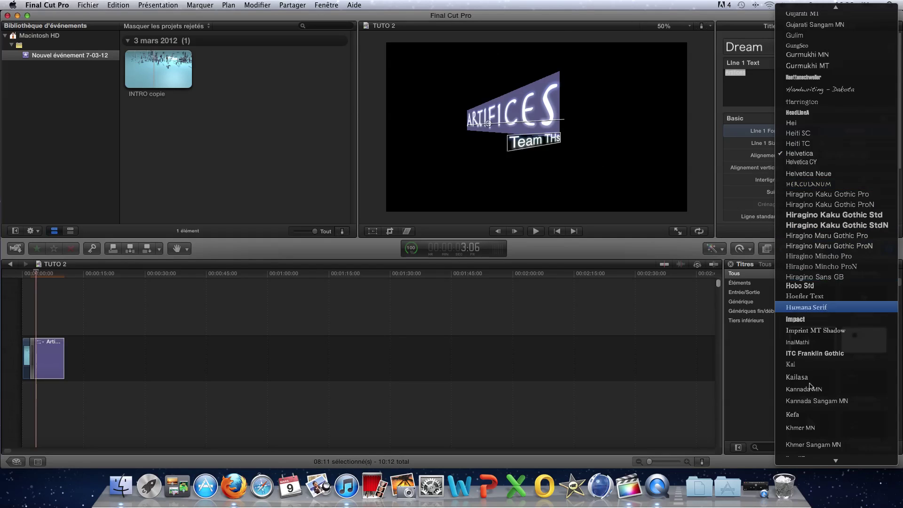
scroll(827, 308, "up", 1)
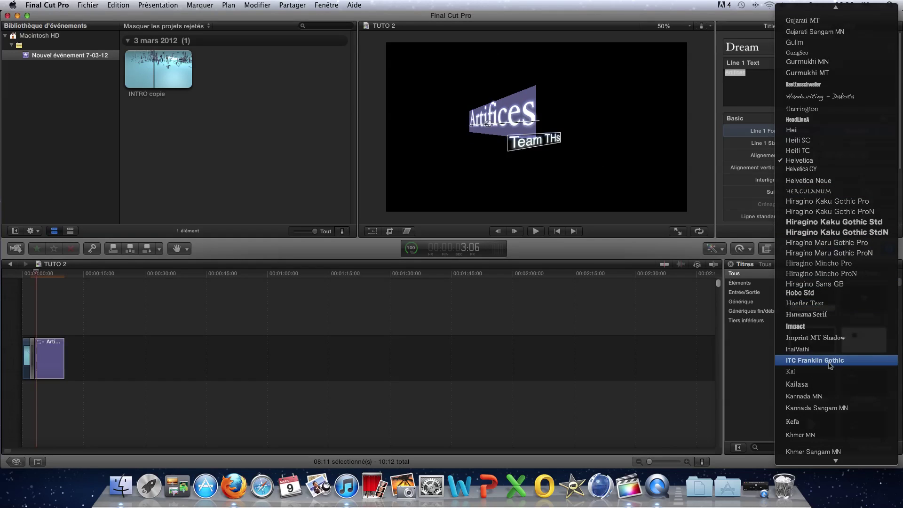
key("Escape")
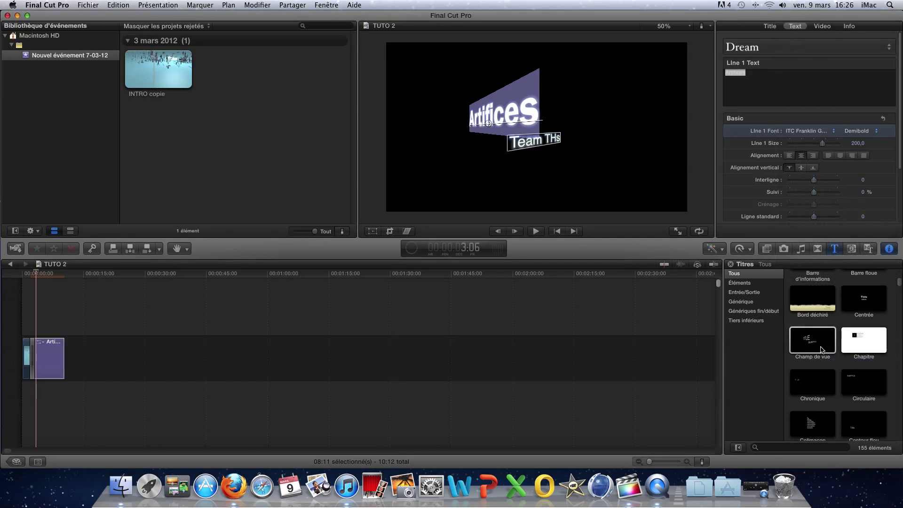
left_click(876, 133)
left_click(877, 133)
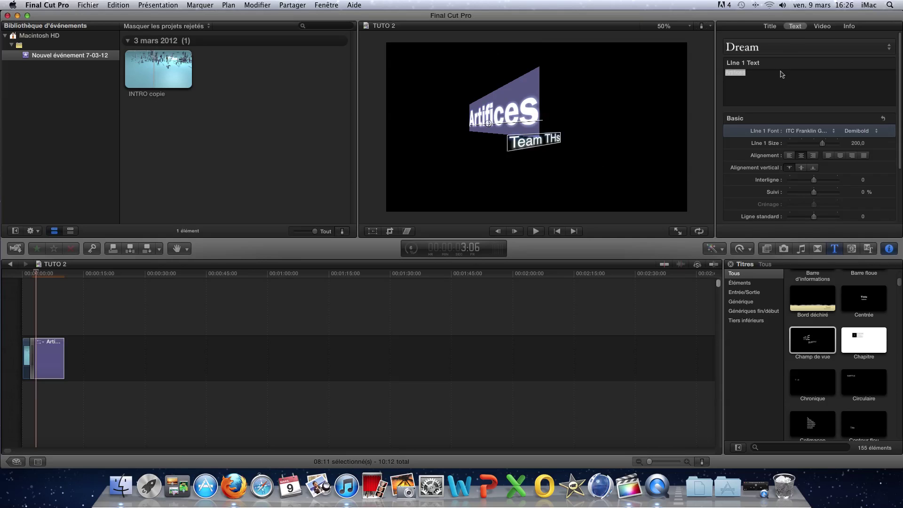
- Reset and turn off Contour for the Artifices text, and turn on Ombre portée
left_click(773, 28)
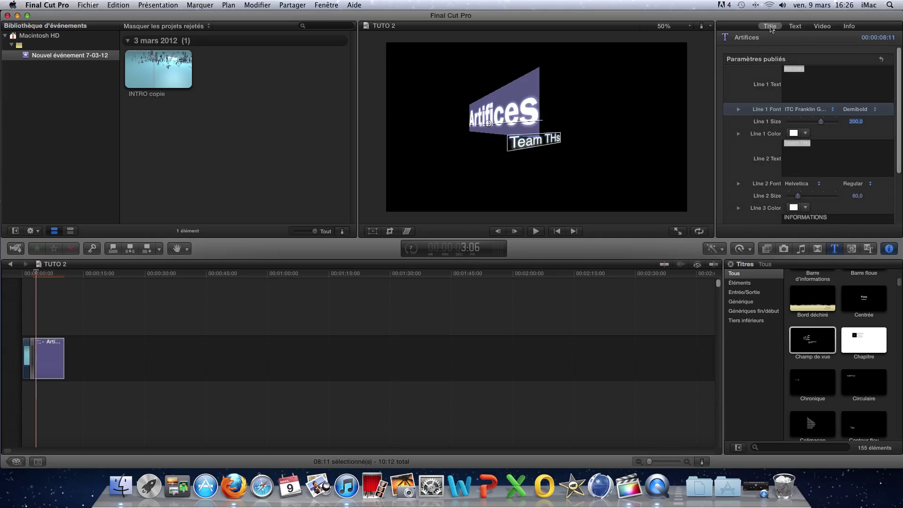
left_click(803, 29)
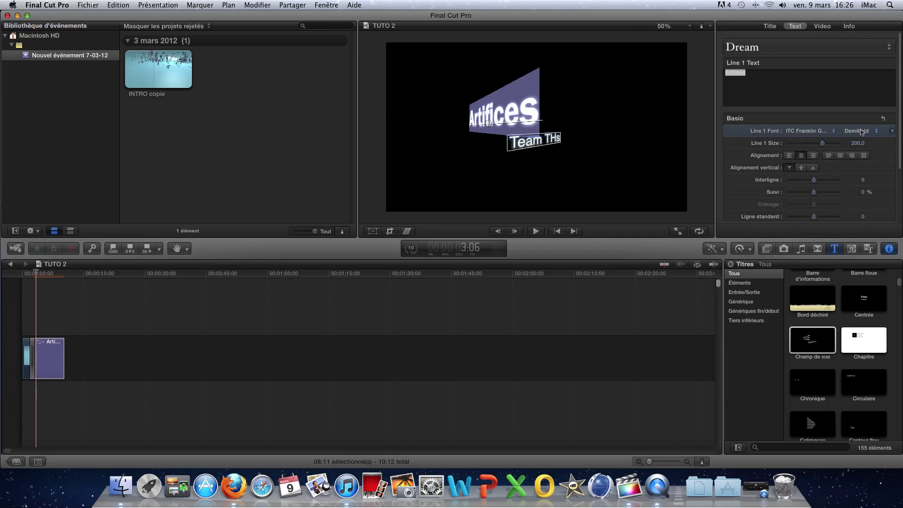
scroll(862, 133, "down", 2)
scroll(863, 133, "down", 1)
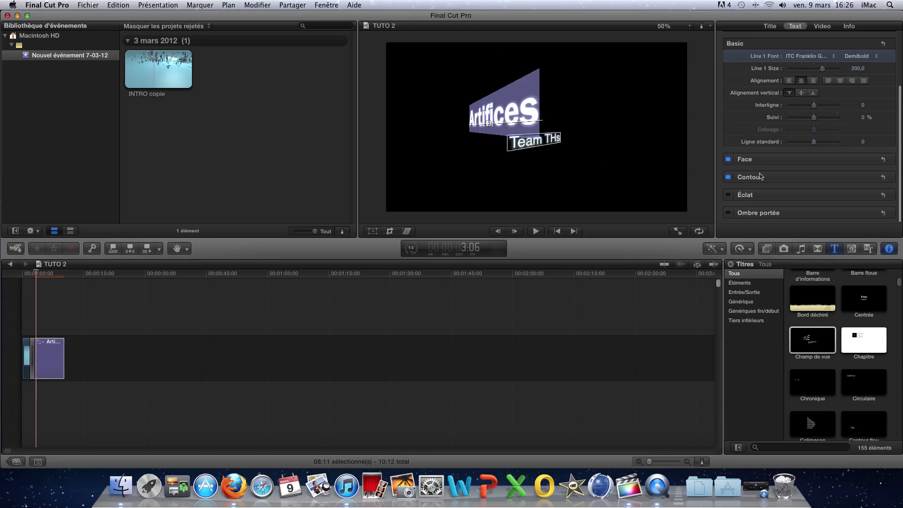
left_click(892, 178)
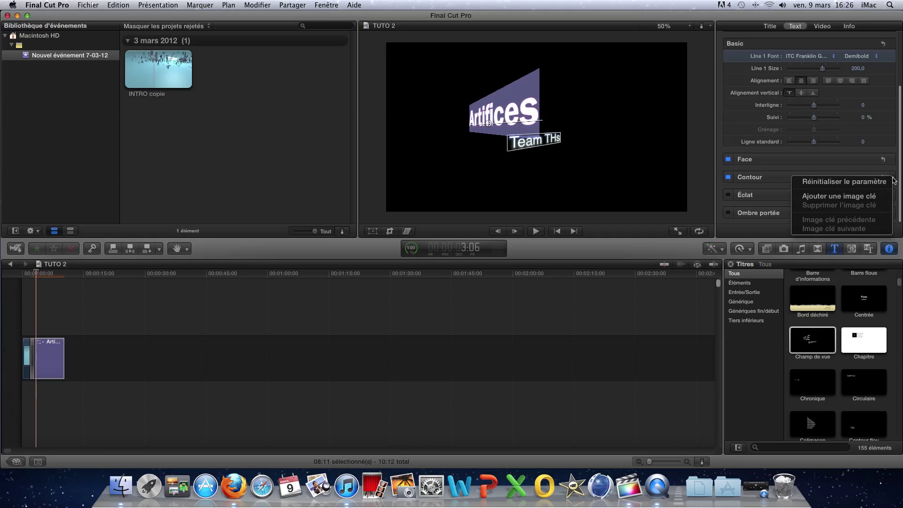
left_click(889, 182)
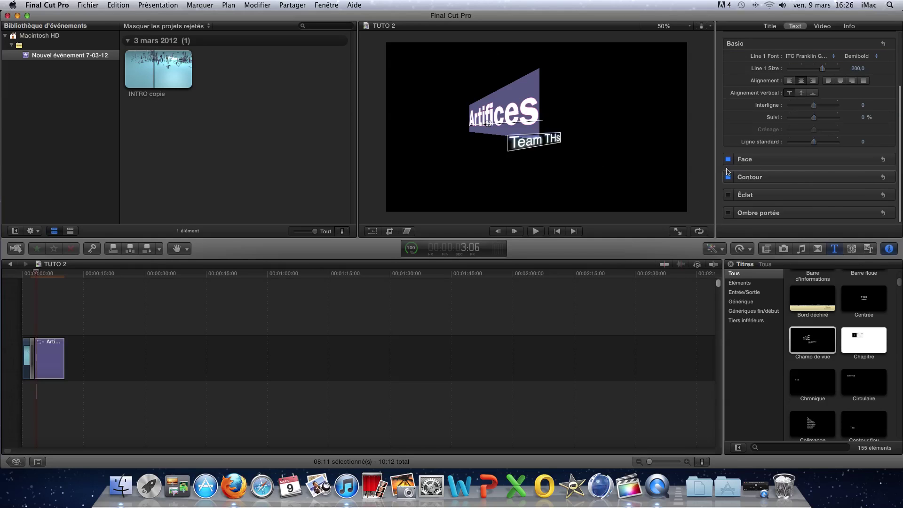
left_click(728, 179)
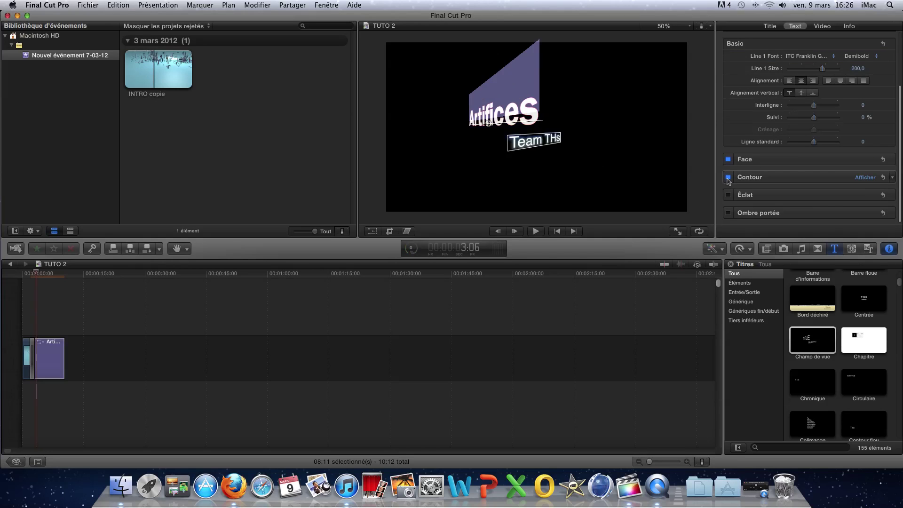
left_click(729, 179)
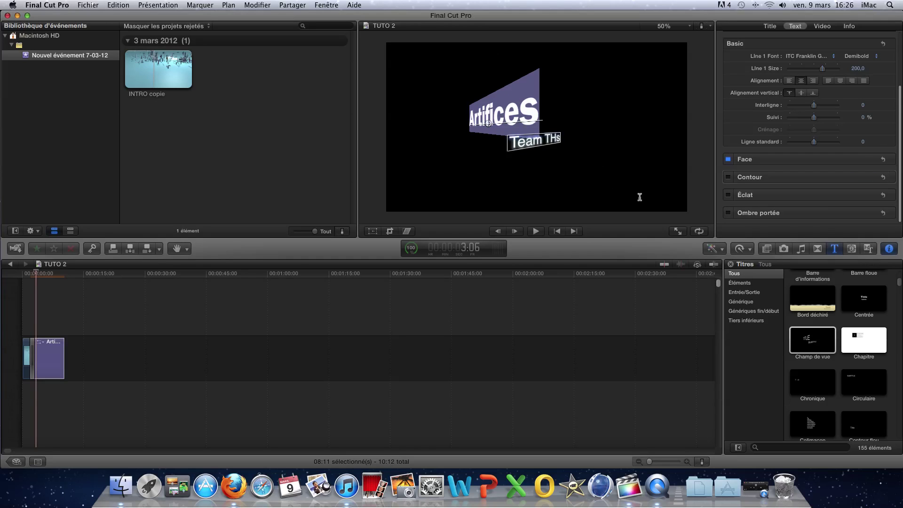
left_click(728, 212)
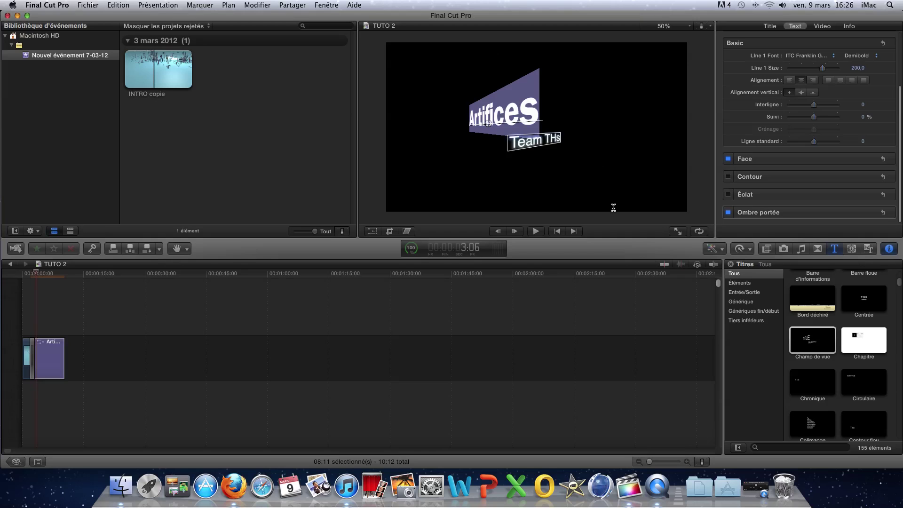
- Play the title up to its INFORMATIONS line, stop there, and select the title clip in the timeline
left_click(536, 231)
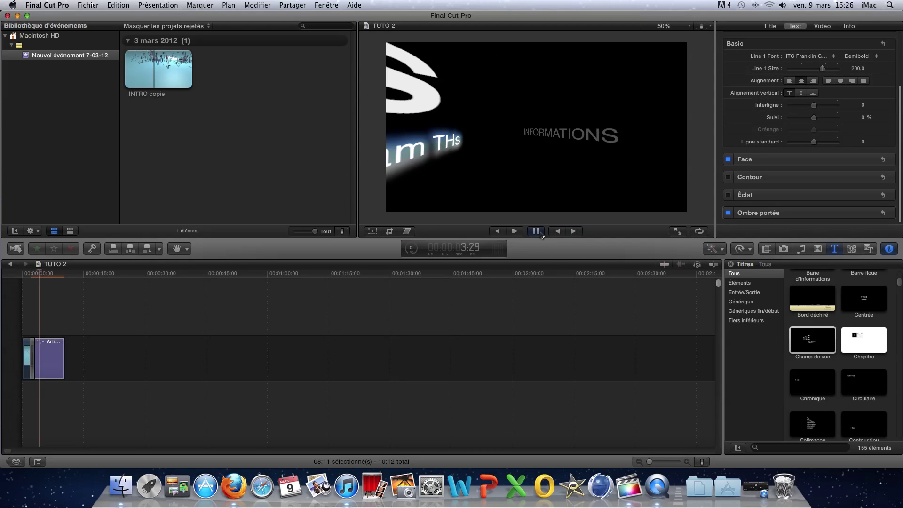
key("space")
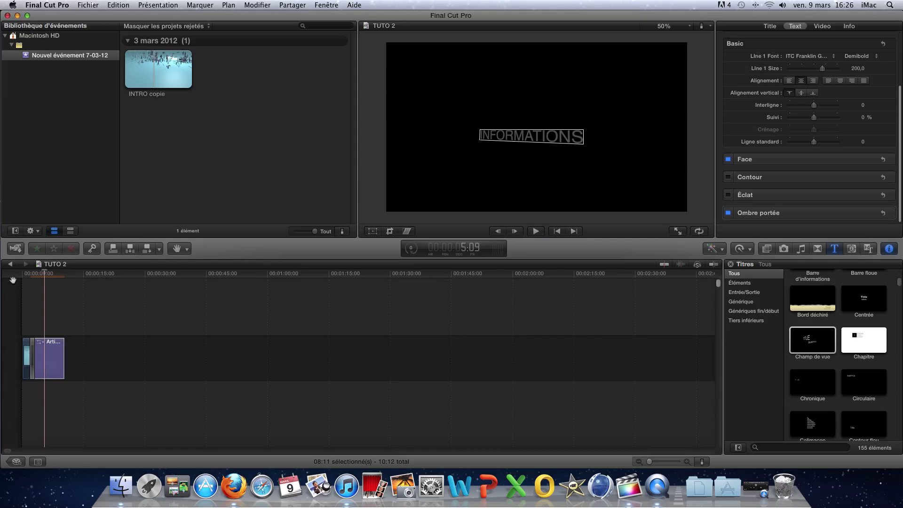
left_click(52, 358)
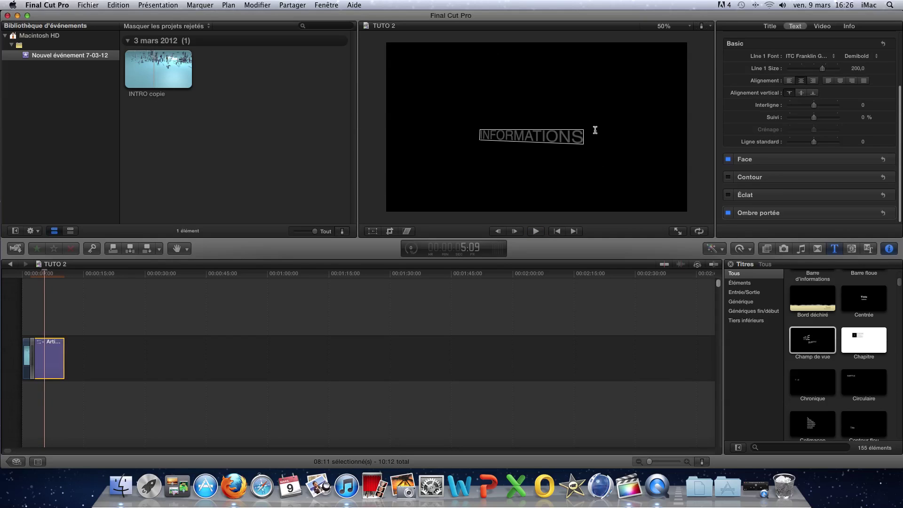
- Replace the INFORMATIONS text in the viewer with "Joueur Francais"
double_click(580, 137)
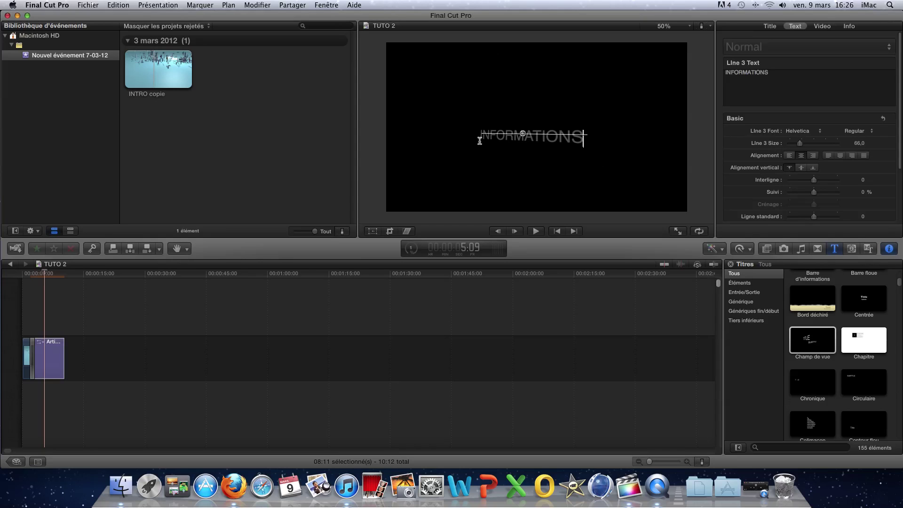
left_click_drag(482, 136, 566, 141)
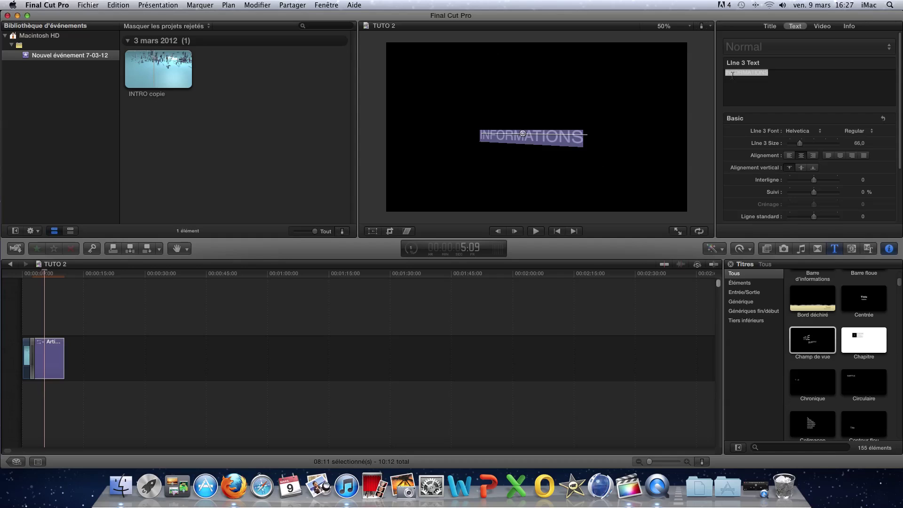
type("Jouer")
key("BackSpace")
type("ur FGr")
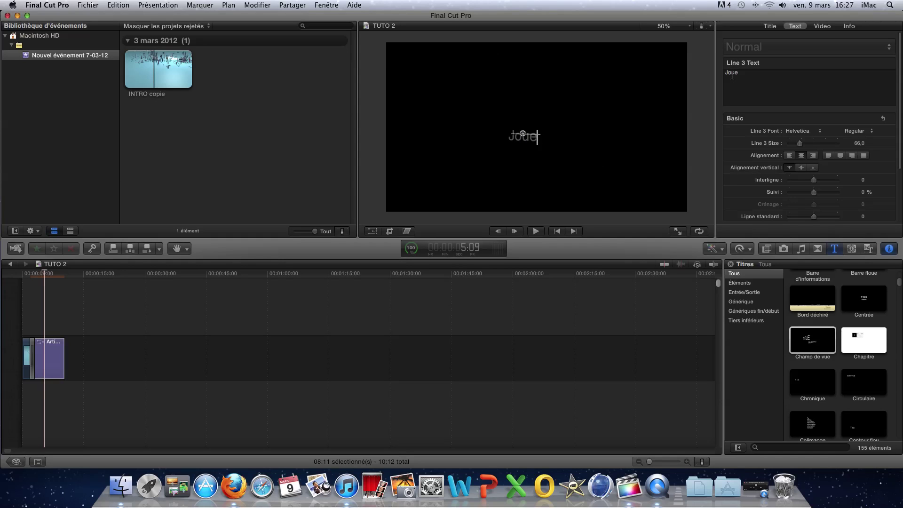
type("ancias")
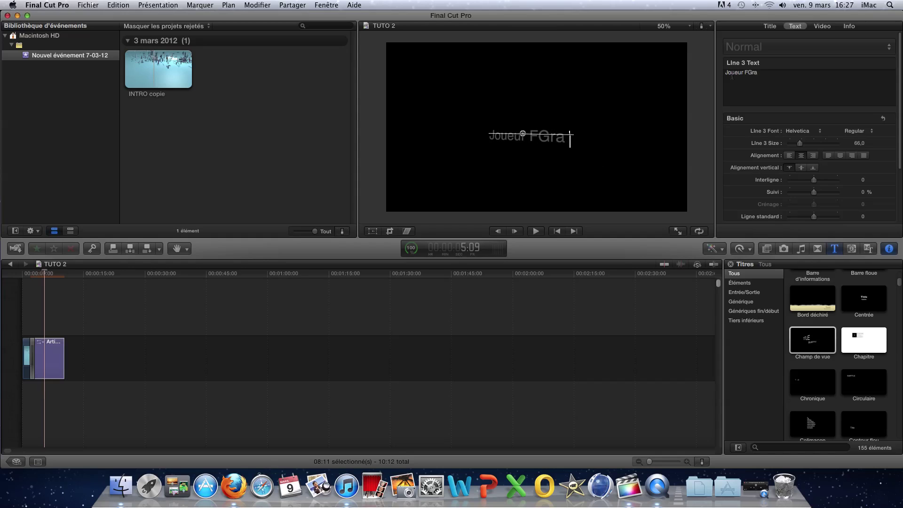
key("BackSpace")
key("BackSpace")
key("BackSpace")
key("BackSpace")
key("BackSpace")
key("BackSpace")
key("BackSpace")
key("BackSpace")
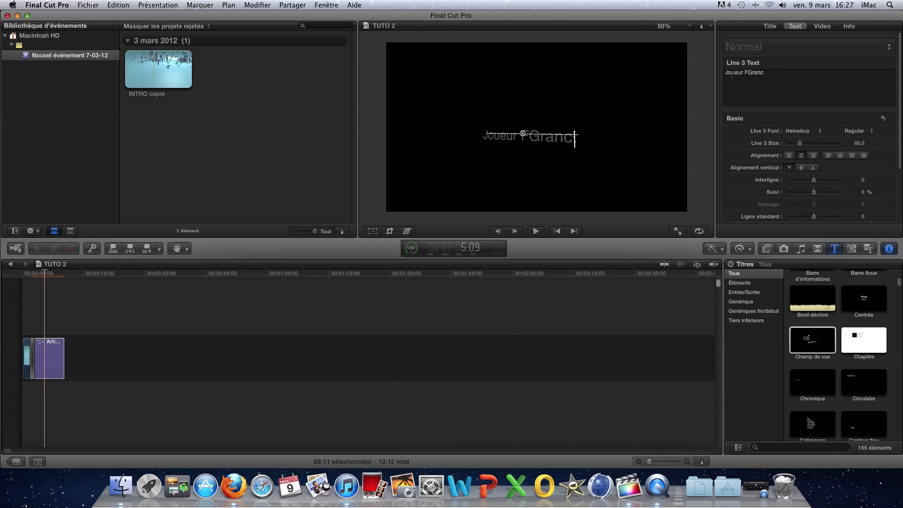
type("razno")
key("BackSpace")
key("BackSpace")
key("BackSpace")
key("BackSpace")
type("ancais")
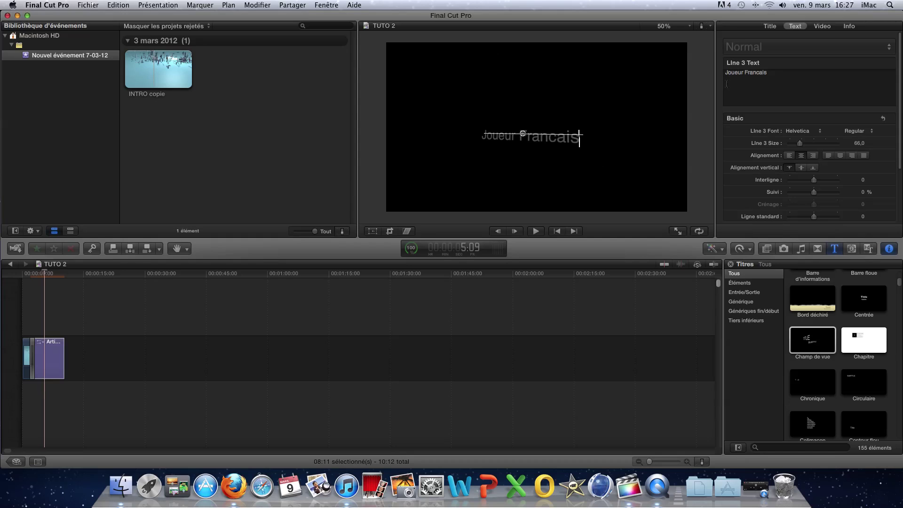
- Apply the Uplight text style to the "Joueur Francais" line of the title
left_click(537, 231)
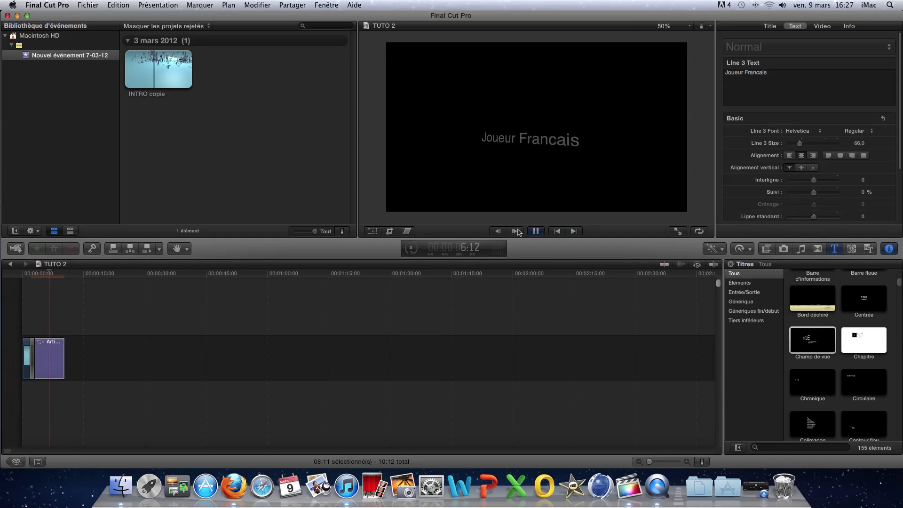
double_click(571, 143)
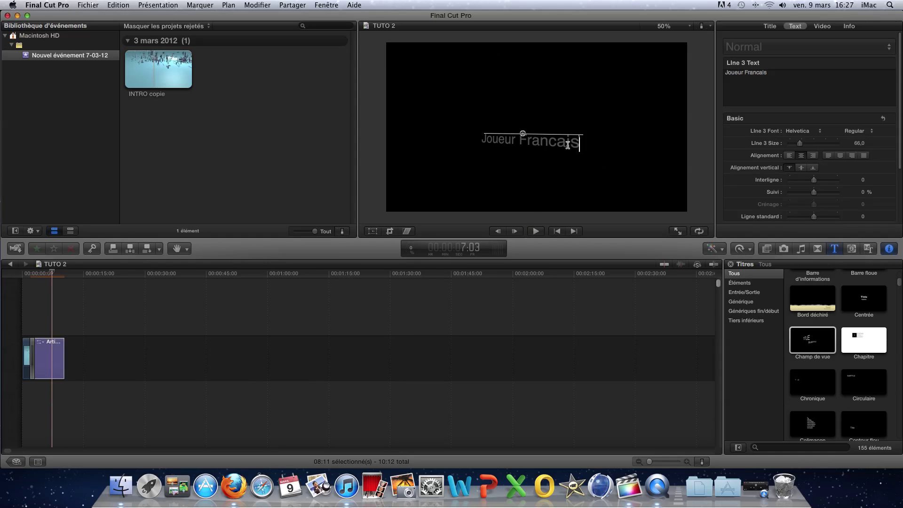
left_click_drag(579, 143, 476, 142)
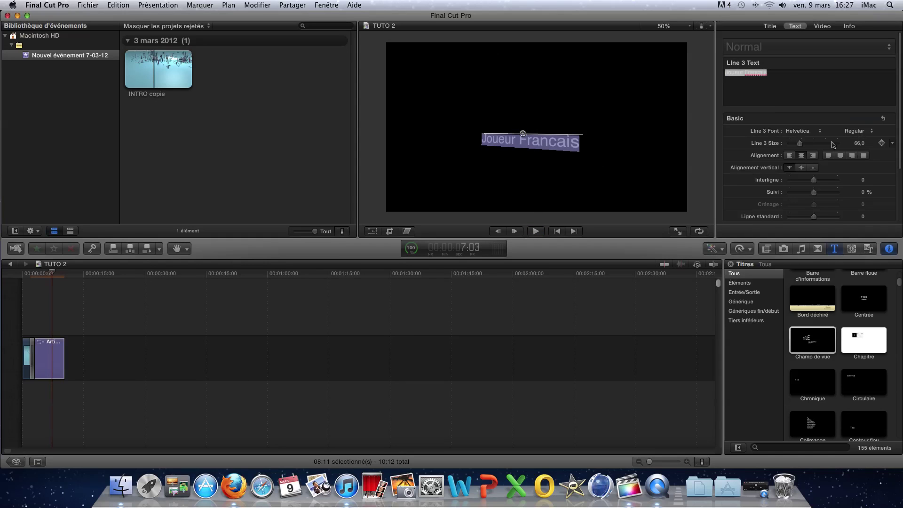
left_click(785, 47)
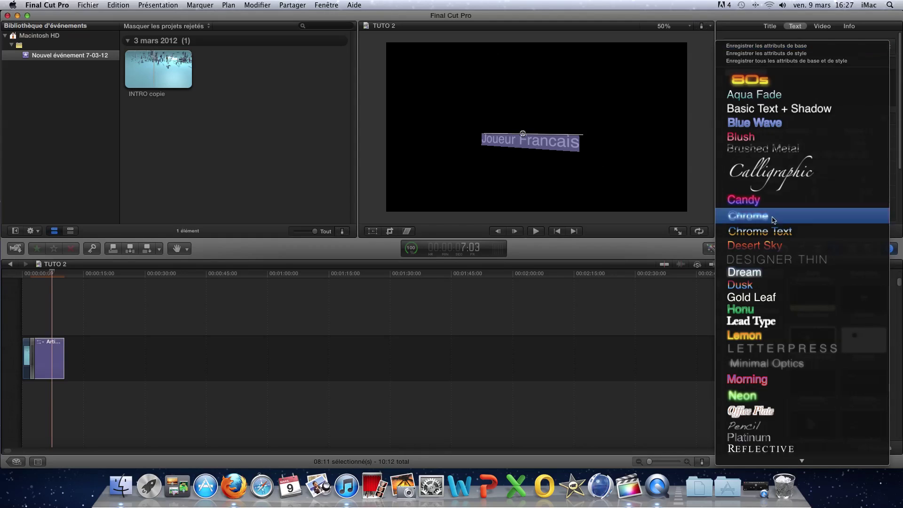
scroll(777, 425, "down", 5)
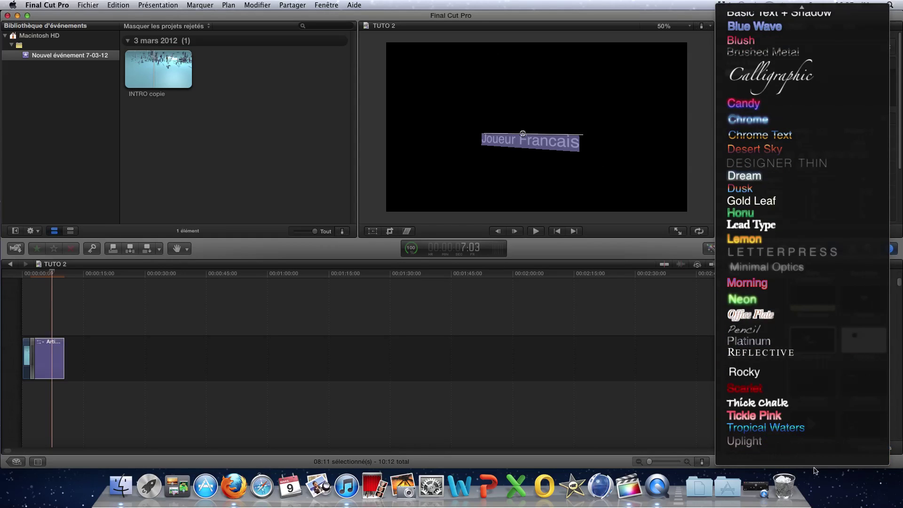
left_click(746, 444)
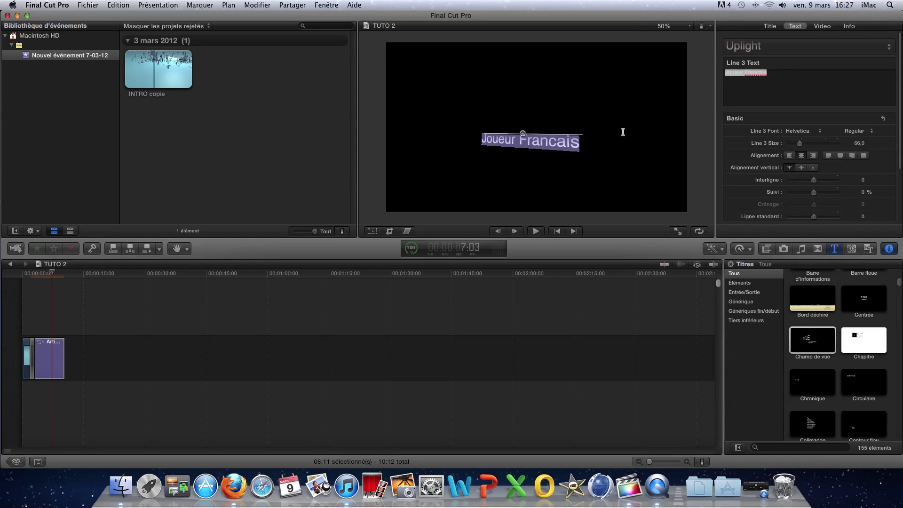
- Play the rest of the title, return to the start of the timeline, and play the whole project
left_click(536, 231)
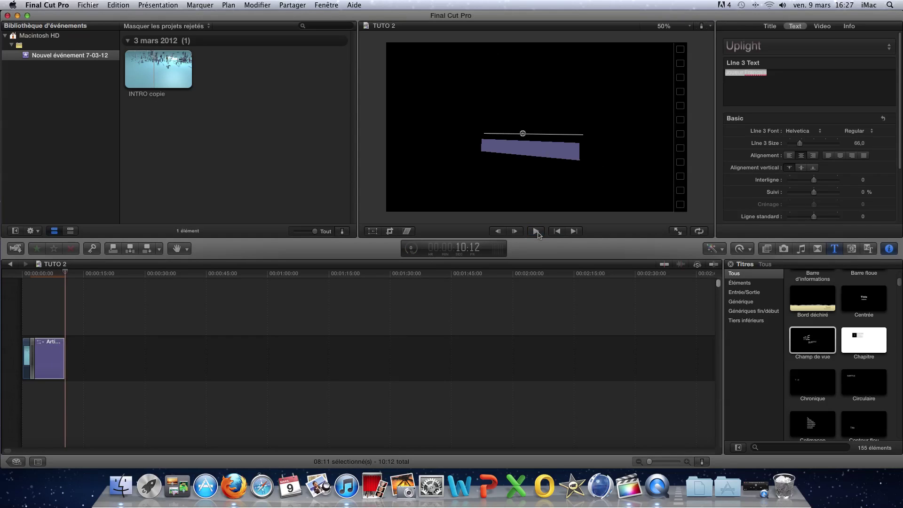
left_click(25, 372)
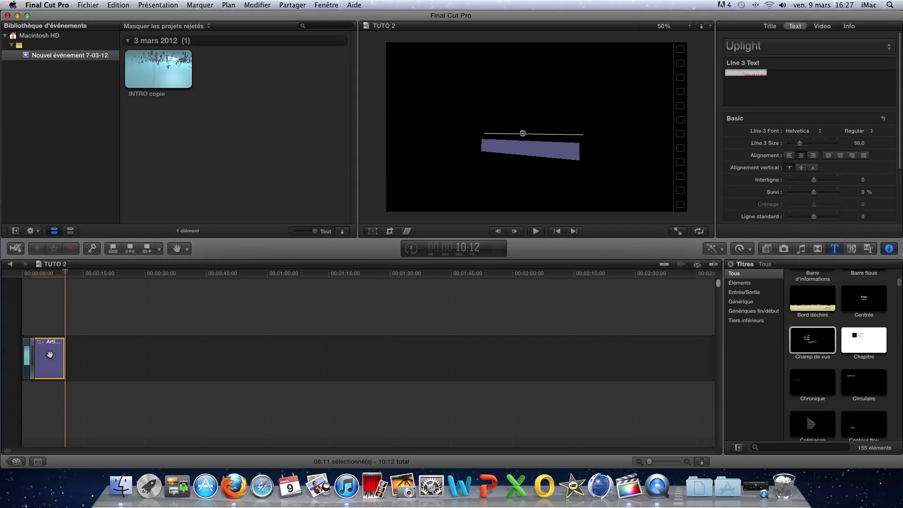
left_click_drag(65, 273, 21, 273)
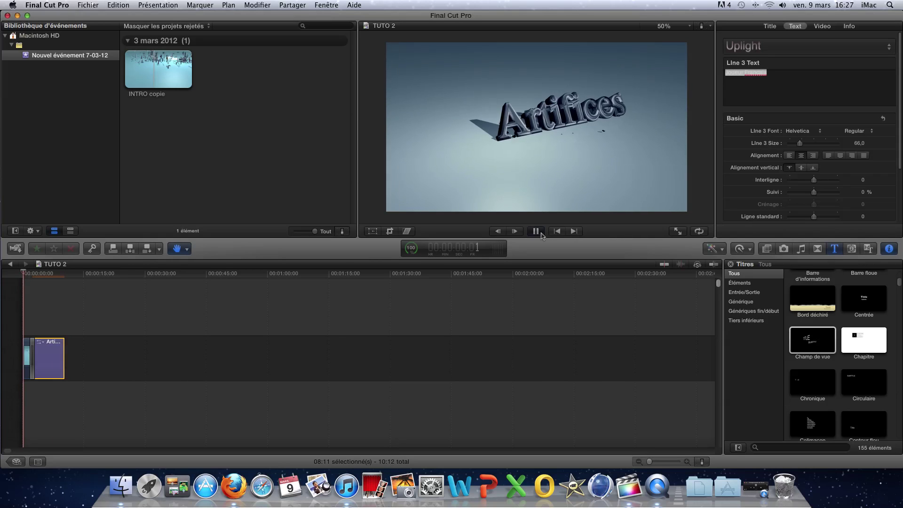
left_click(536, 231)
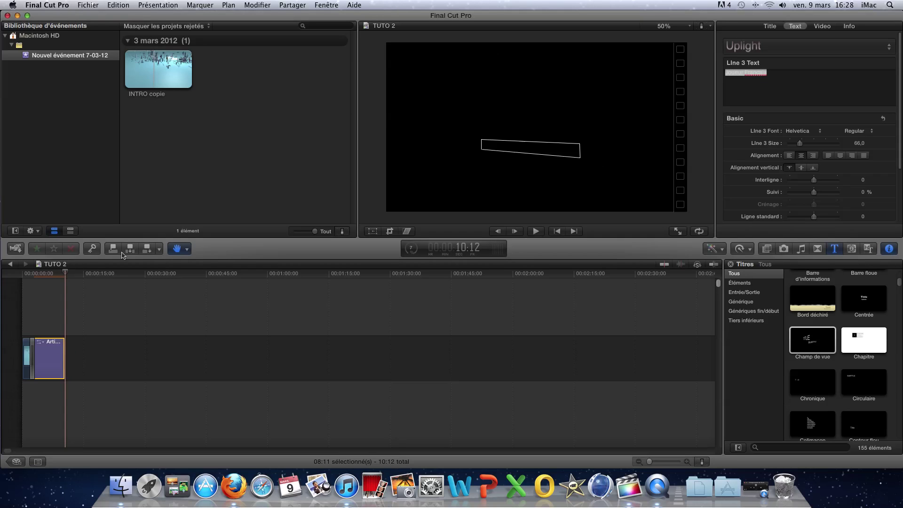
- Try to adjust the end of the title clip with the Trim tool
left_click(188, 250)
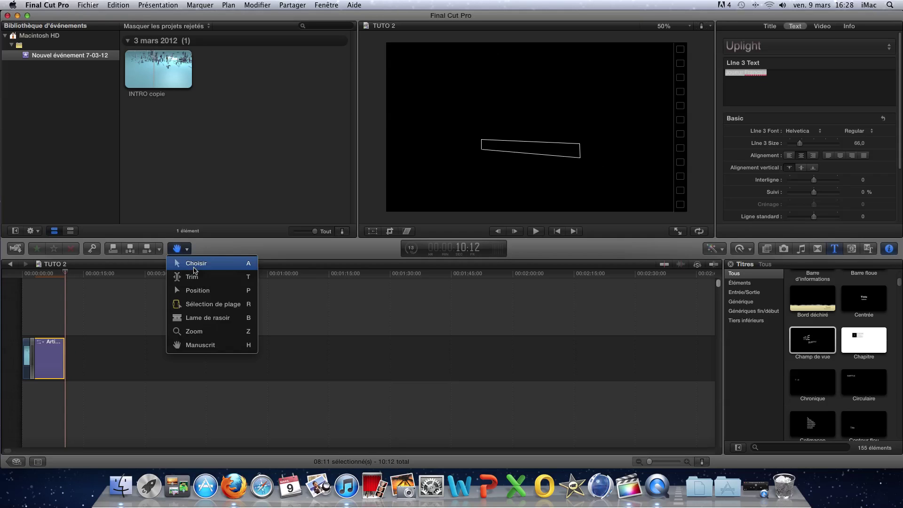
left_click(193, 277)
left_click_drag(64, 380, 148, 257)
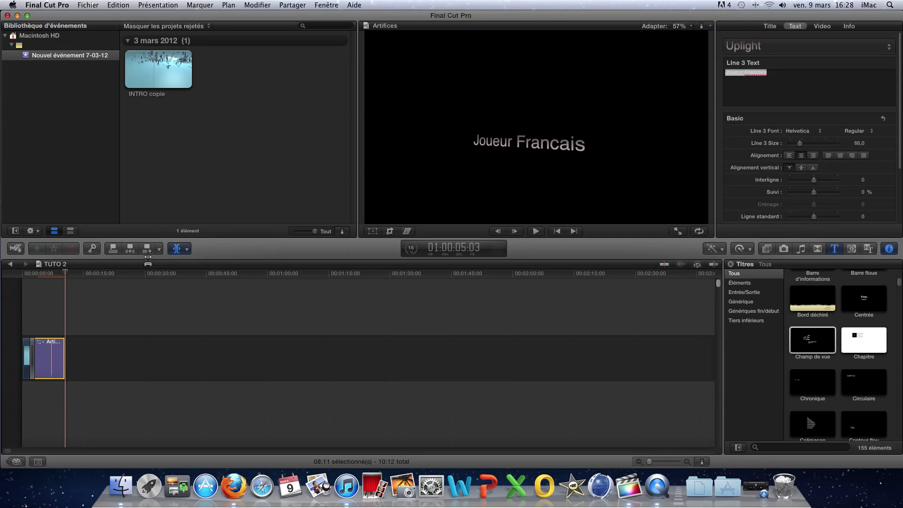
- With the Choisir tool, shorten the title clip from its end to a 07:14 duration and play it
left_click(187, 251)
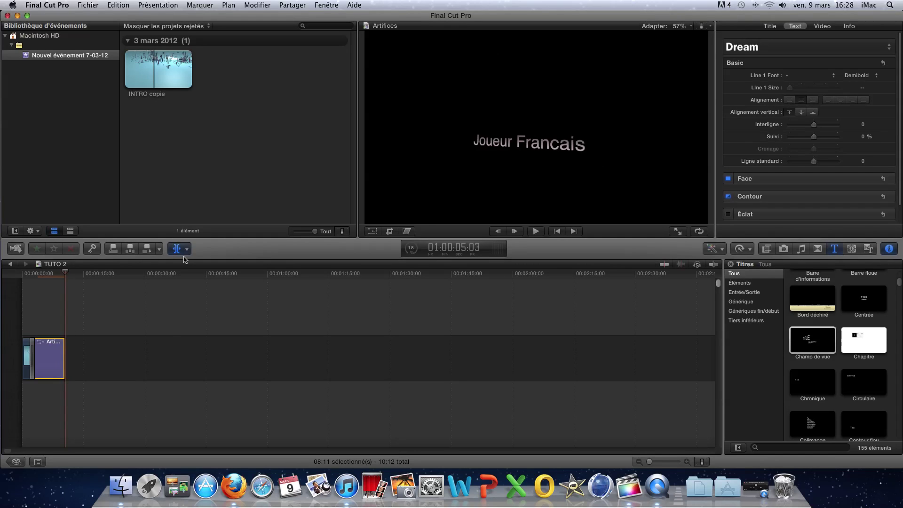
left_click(187, 250)
left_click(74, 357)
key("a")
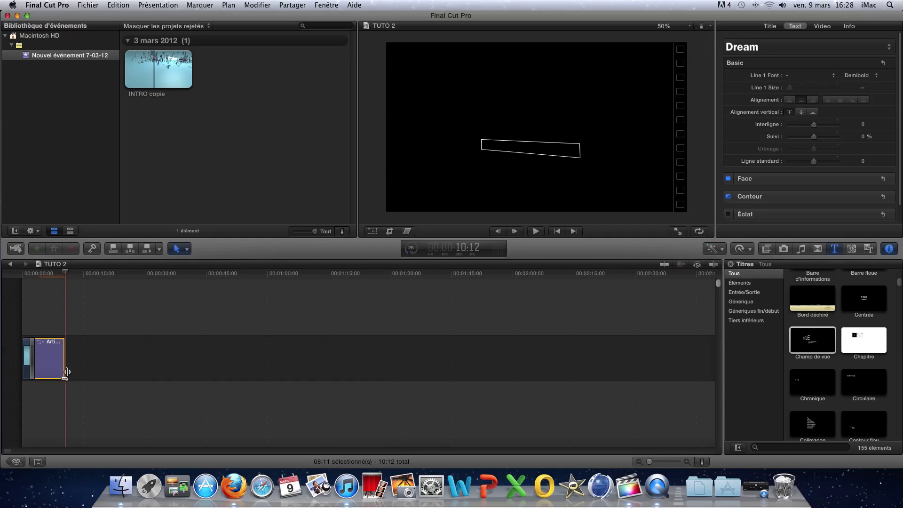
left_click_drag(62, 361, 60, 361)
left_click(47, 367)
key("space")
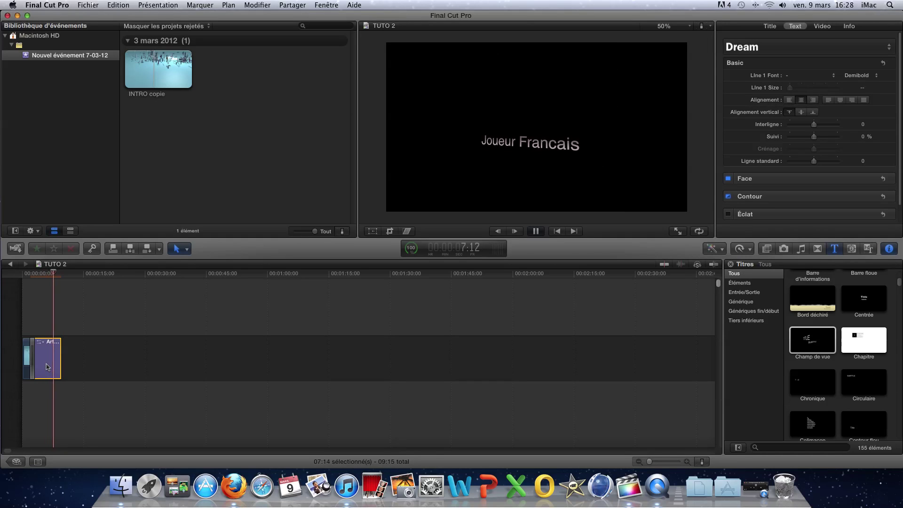
- Shorten the title clip's end further to a 05:29 duration and replay the title
left_click_drag(57, 346, 55, 346)
left_click(42, 354)
key("j")
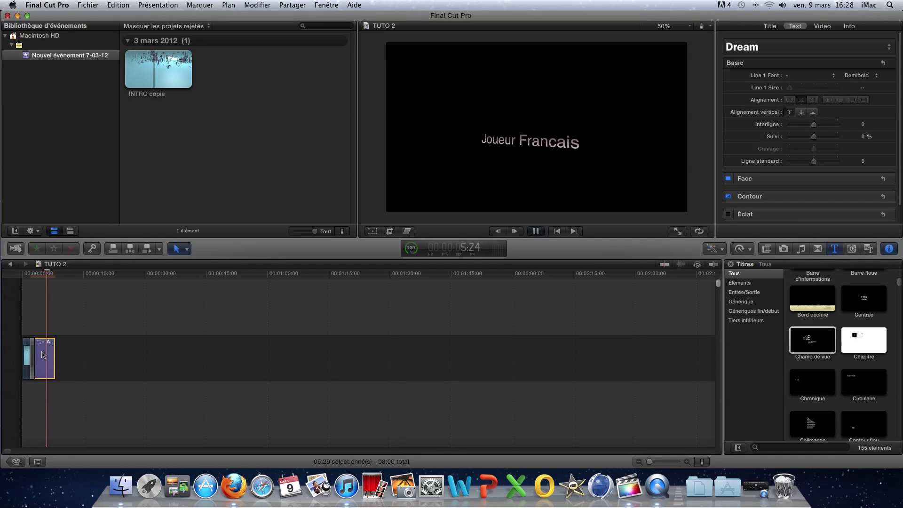
left_click(36, 354)
key("space")
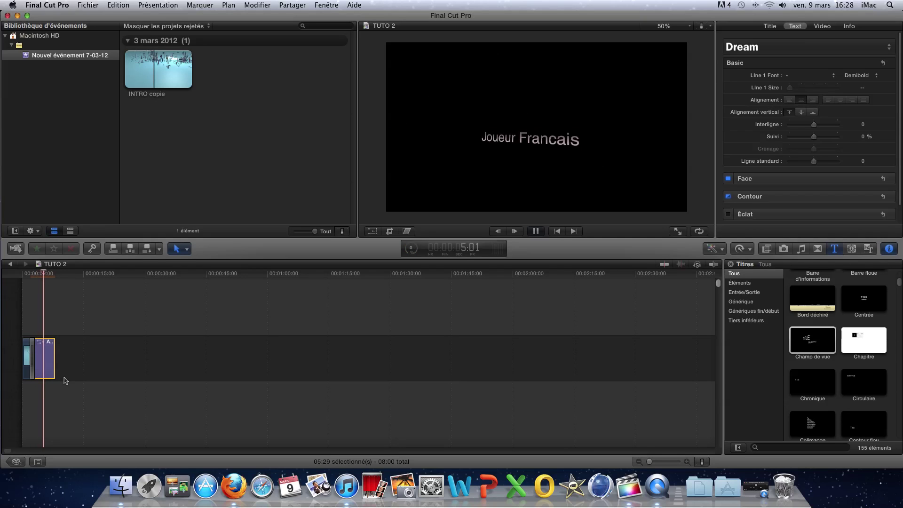
left_click(36, 366)
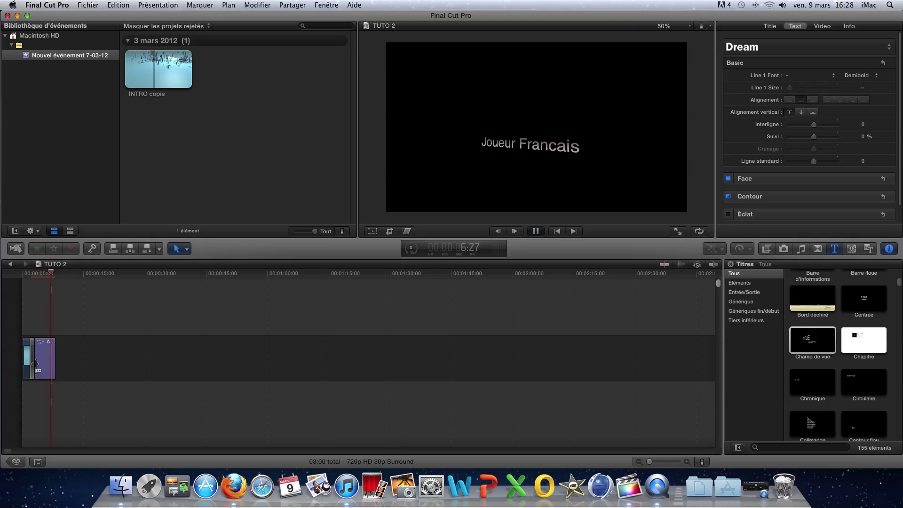
key("space")
- Play from the intro clip through the transition, and trim the title's start to a 04:27 clip duration
left_click(31, 366)
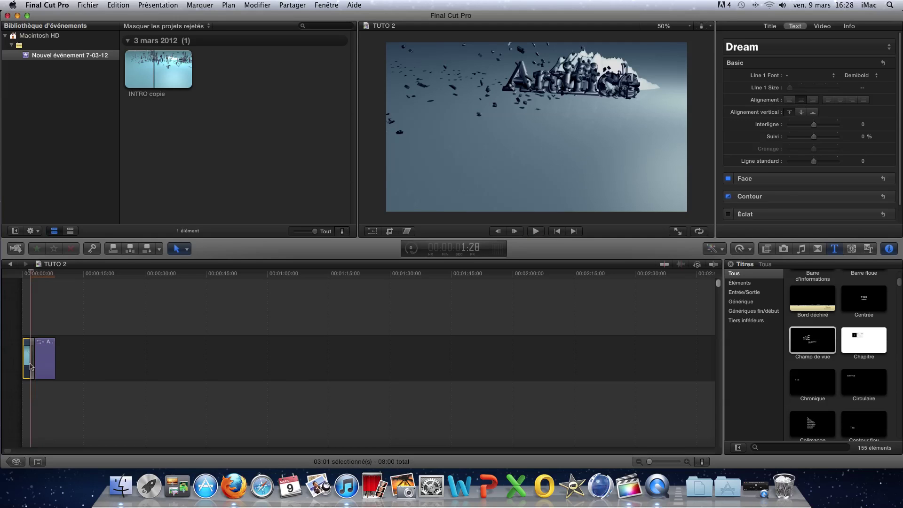
key("space")
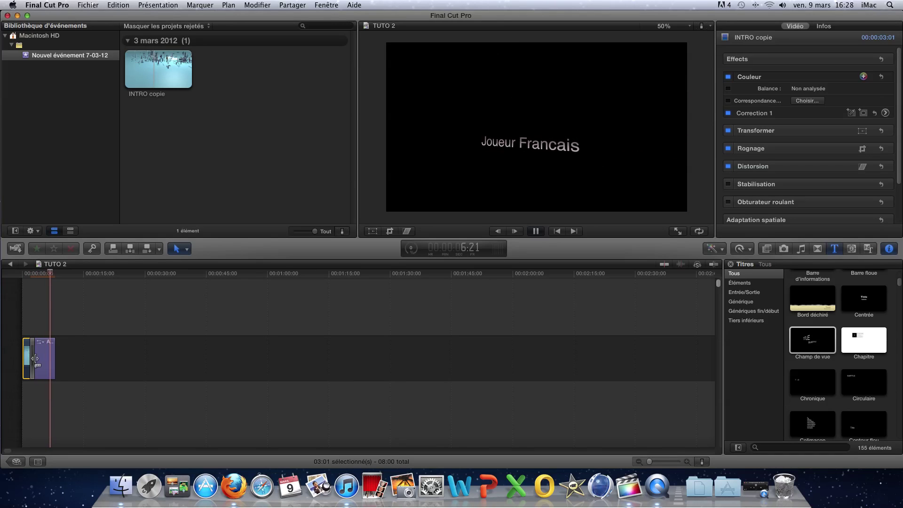
left_click_drag(35, 358, 38, 359)
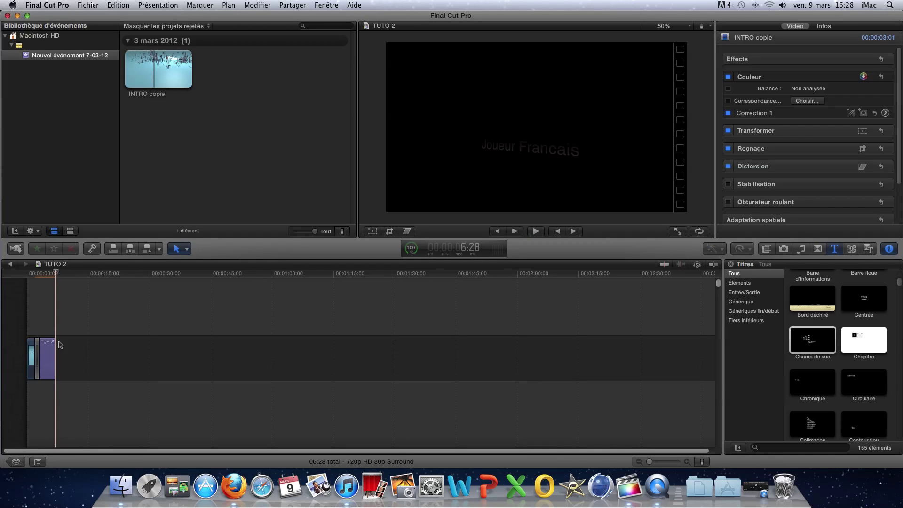
left_click(45, 352)
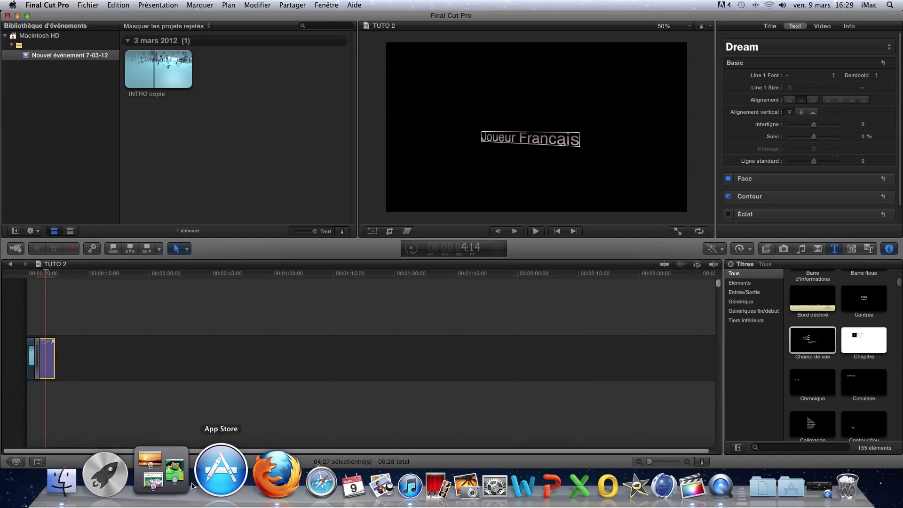
left_click(231, 484)
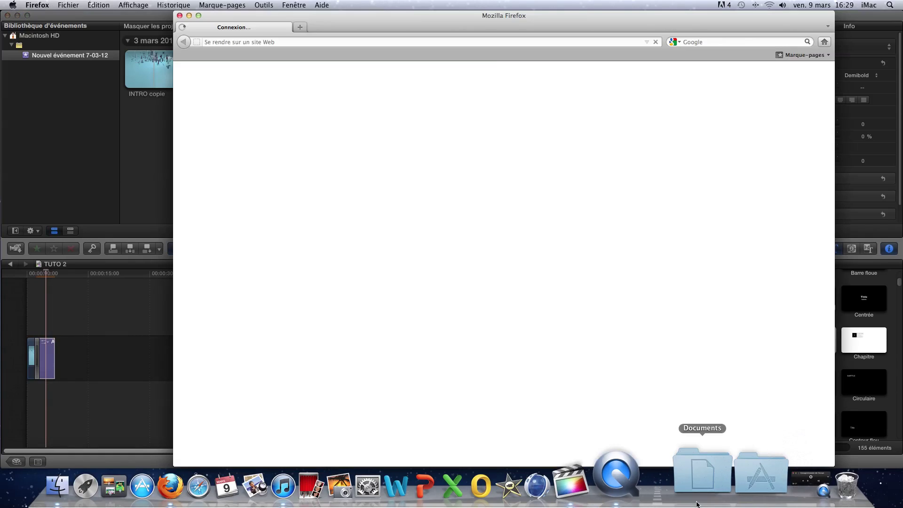
left_click(765, 492)
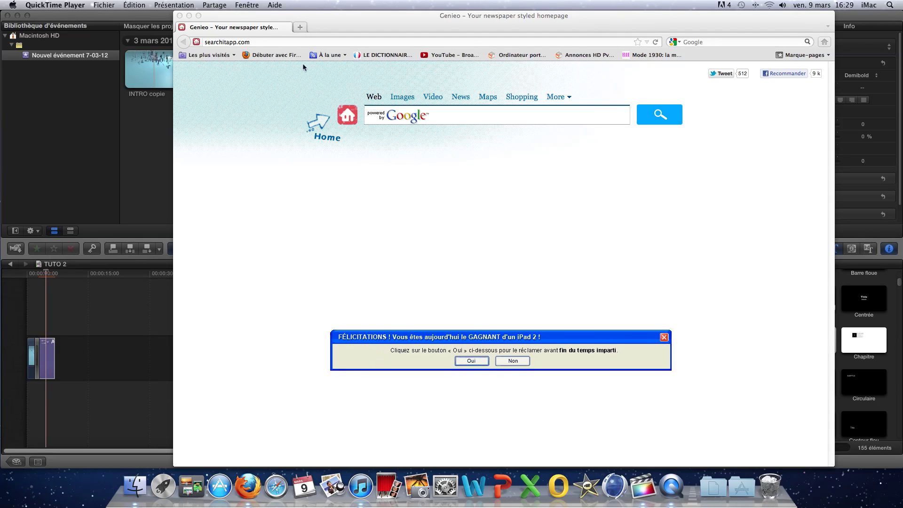
left_click(167, 38)
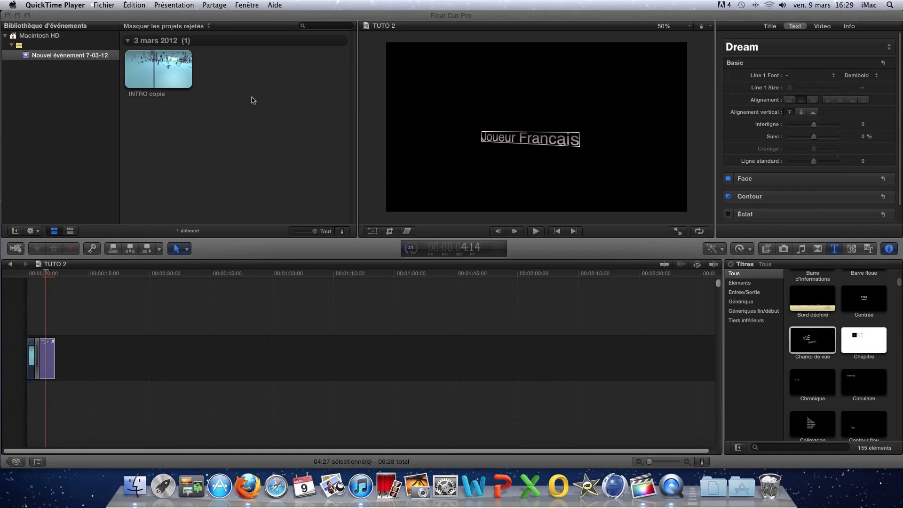
- Return to Final Cut Pro and open the Générateurs library
left_click(841, 264)
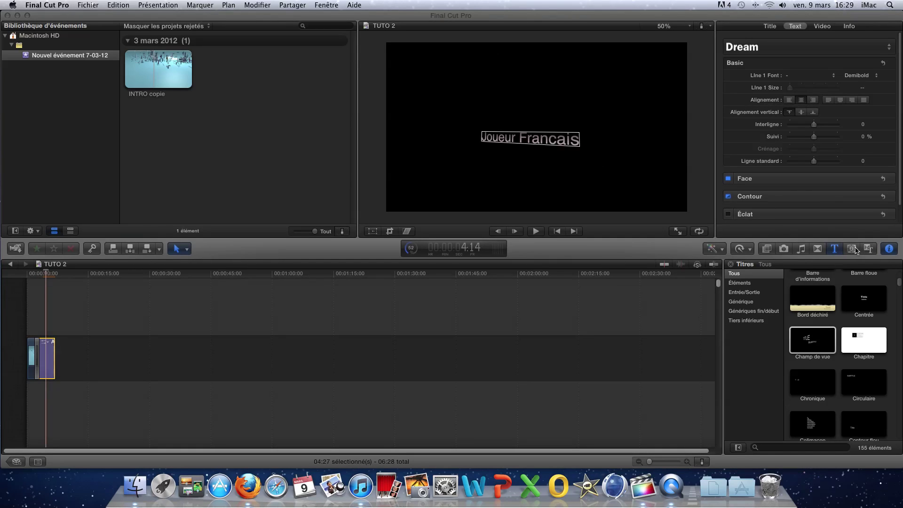
left_click(854, 250)
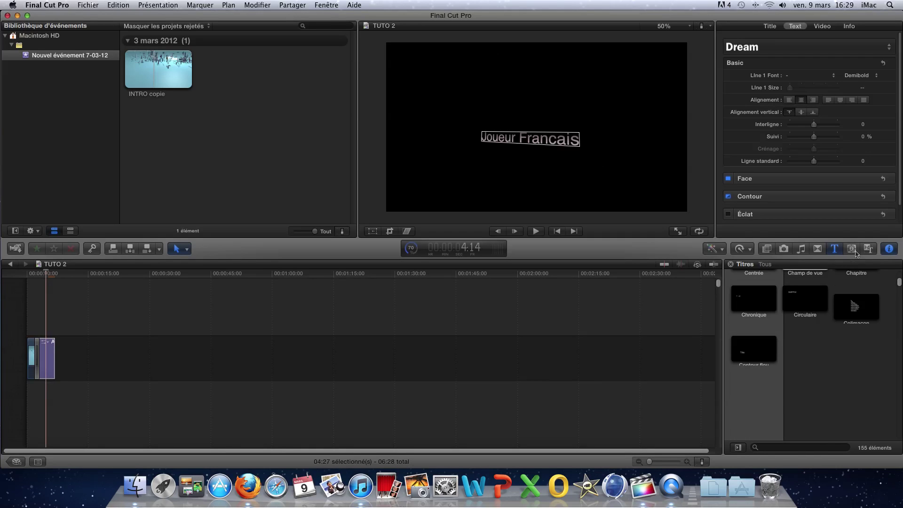
left_click(852, 249)
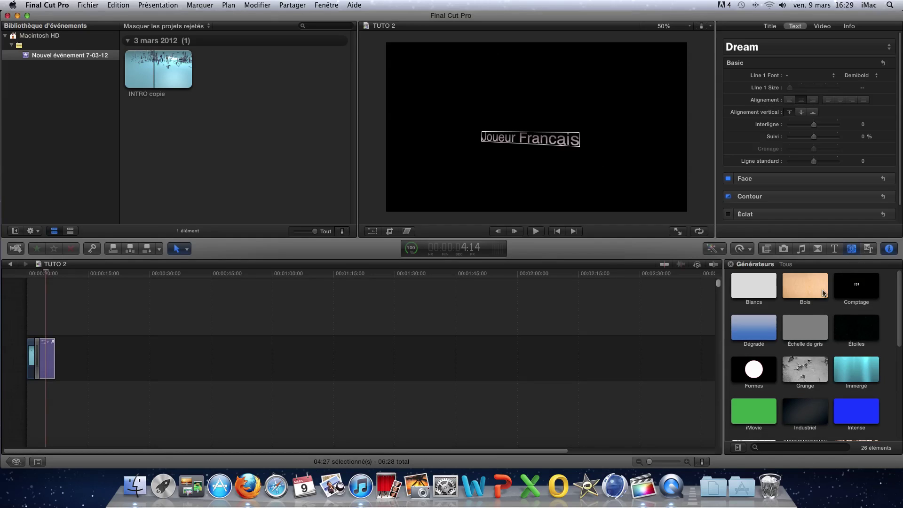
- Try to place the Grunge generator on the title clip in the timeline
left_click(805, 372)
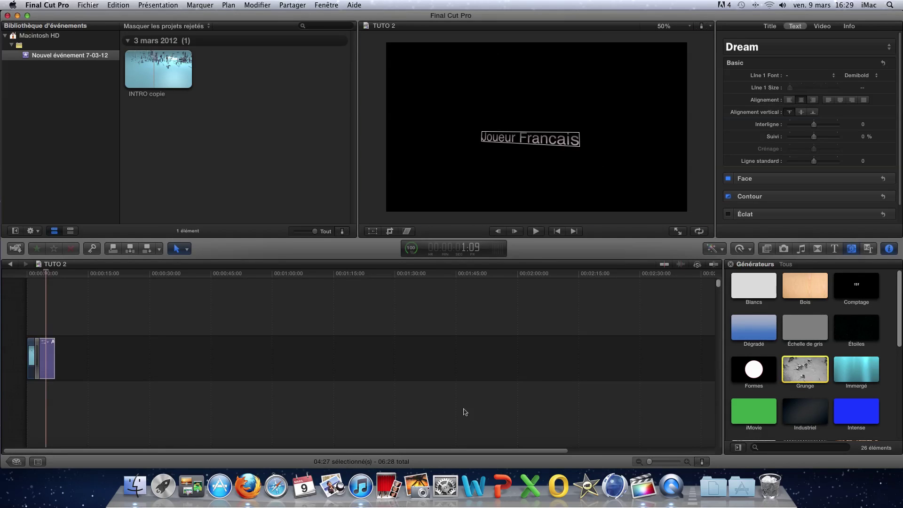
left_click_drag(41, 359, 47, 362)
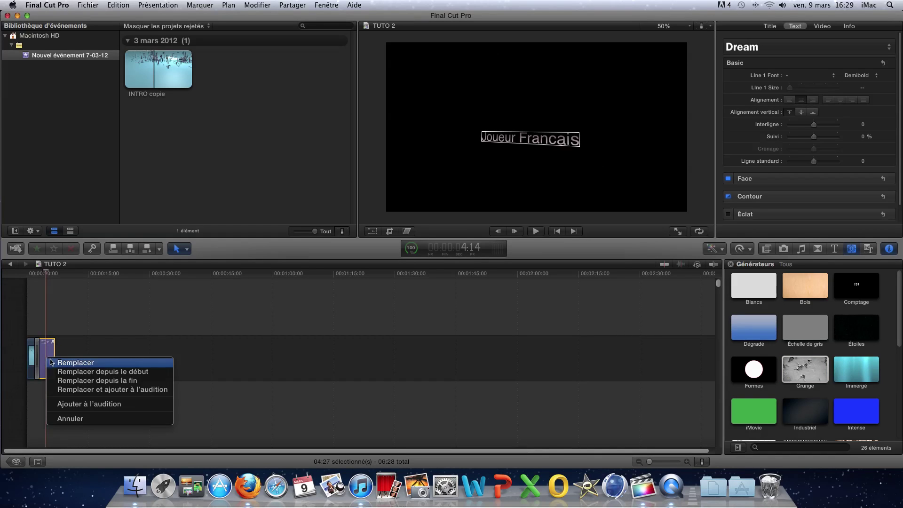
left_click(77, 347)
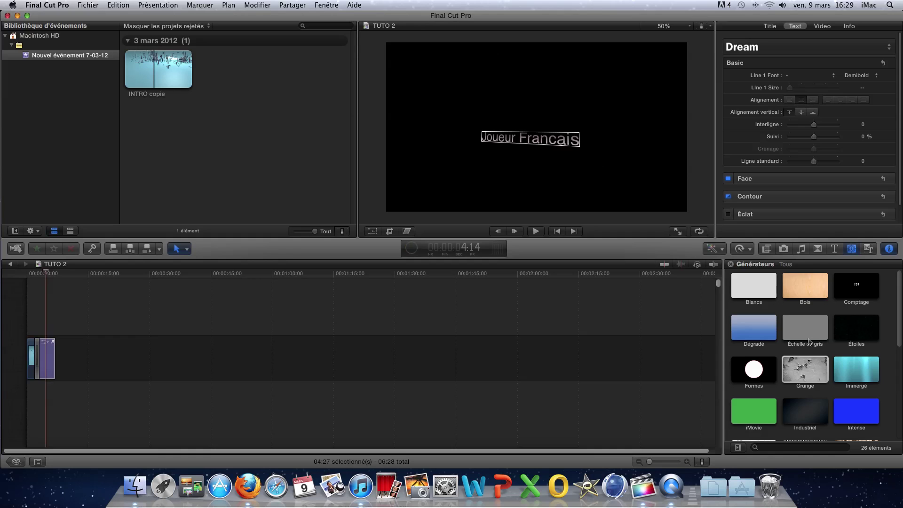
- Browse the available generators through to the end of the library and back to the first ones
scroll(811, 343, "down", 4)
scroll(811, 342, "down", 4)
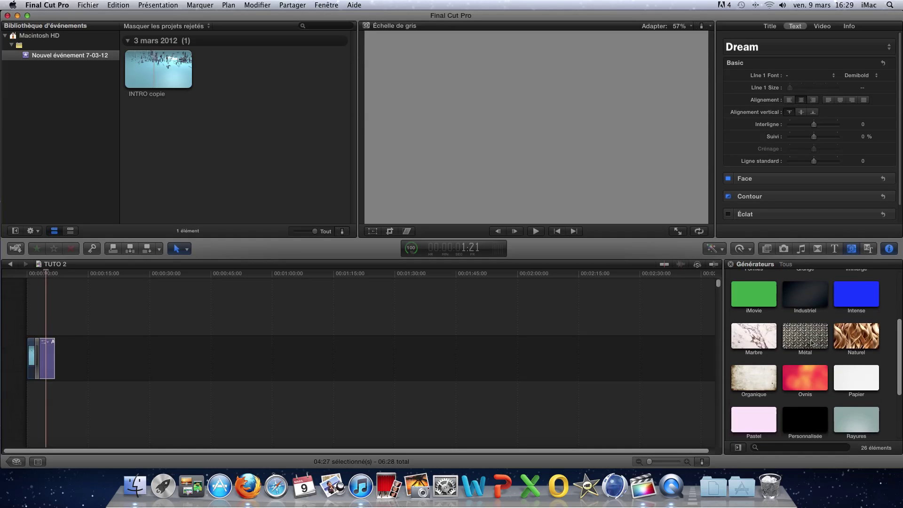
scroll(803, 329, "up", 2)
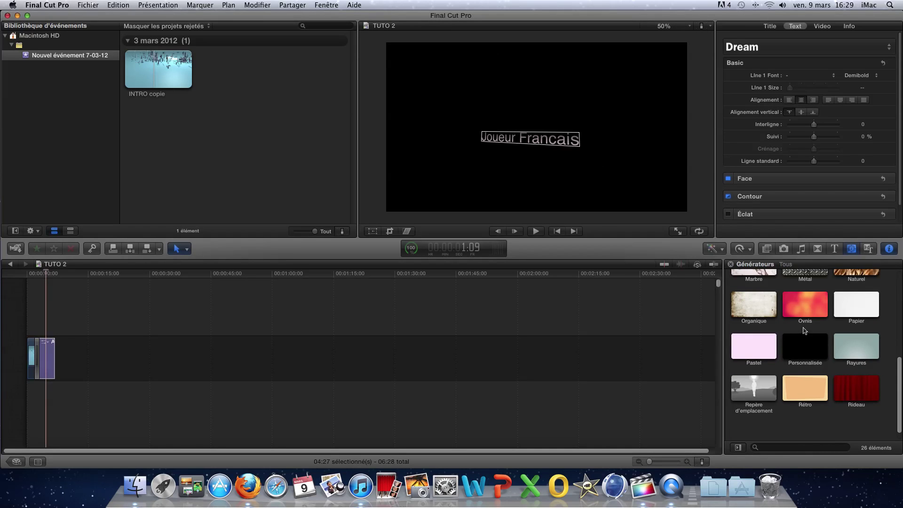
scroll(803, 327, "up", 1)
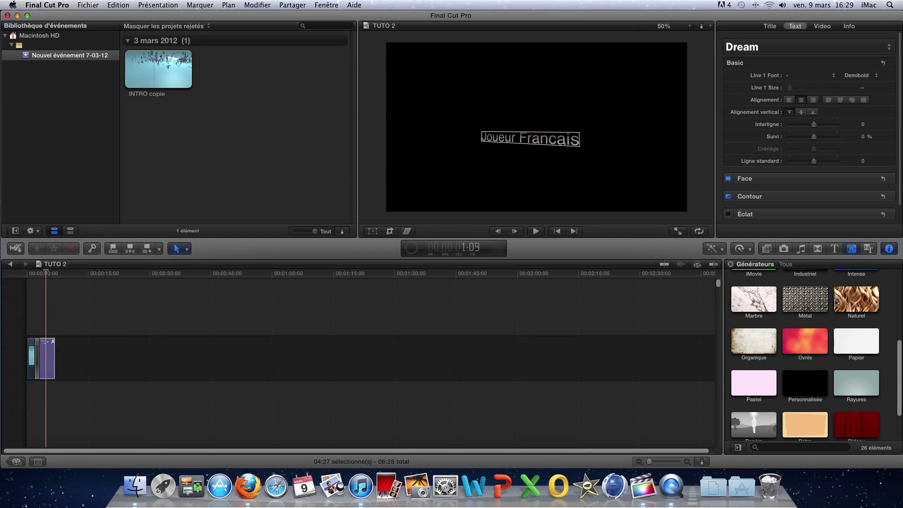
scroll(836, 304, "up", 3)
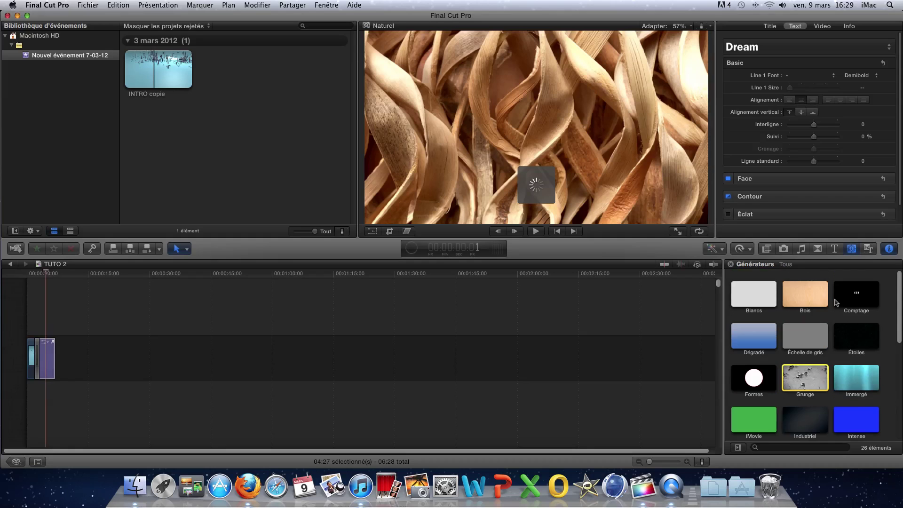
- Browse the remaining generators, and open the Thèmes library to examine its Sports transitions and titles
scroll(836, 302, "down", 1)
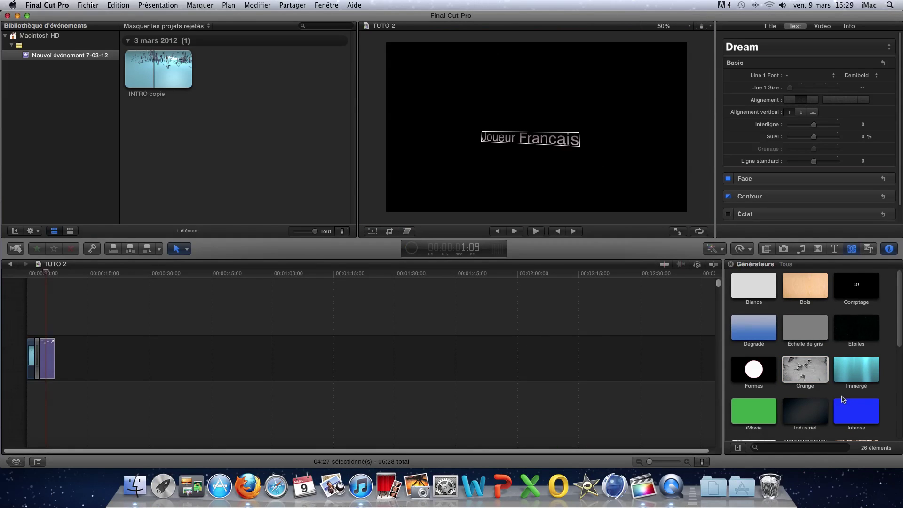
scroll(842, 399, "down", 2)
scroll(842, 399, "down", 3)
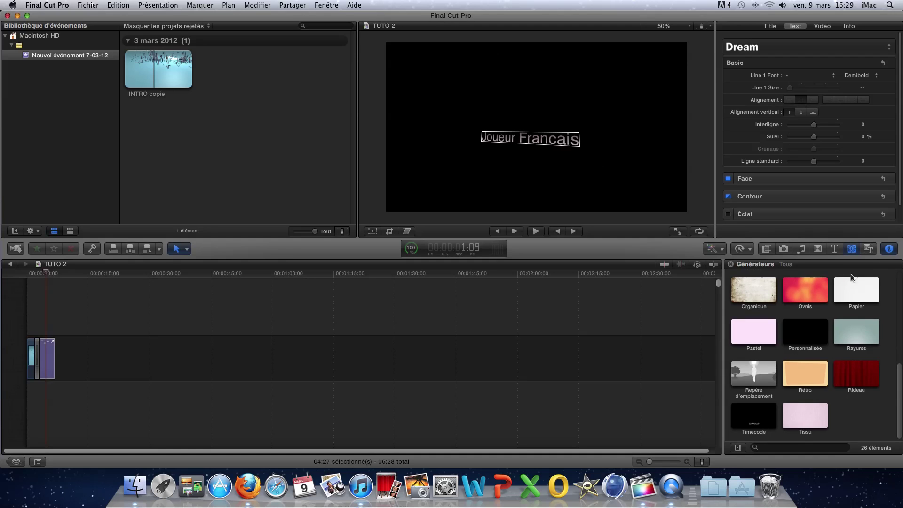
left_click(869, 249)
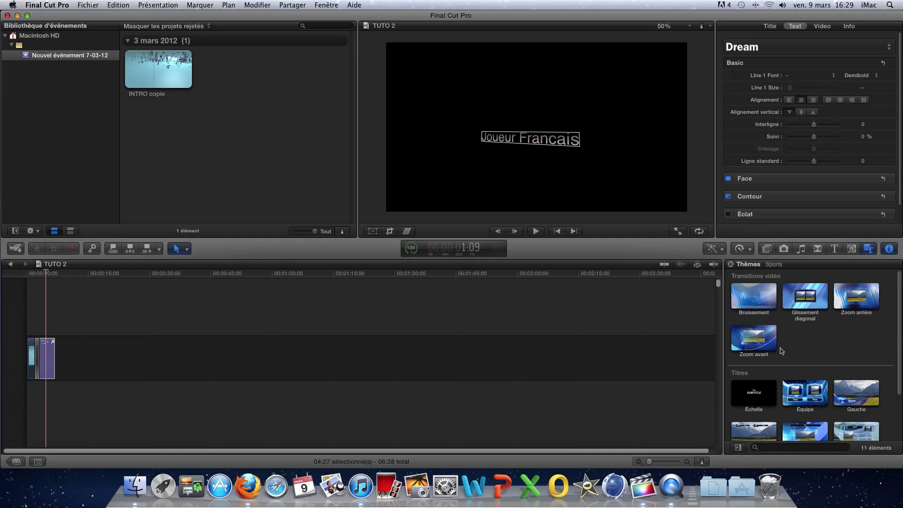
scroll(783, 351, "down", 3)
scroll(783, 351, "down", 2)
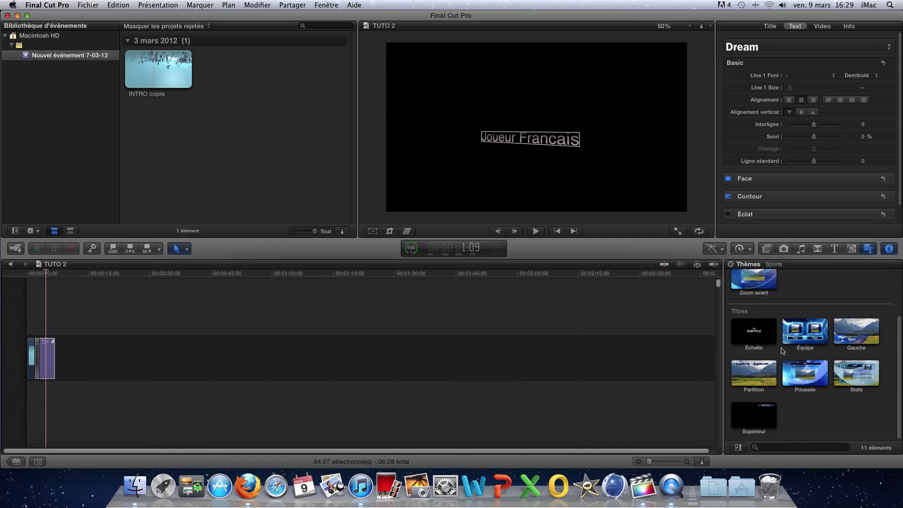
left_click(744, 376)
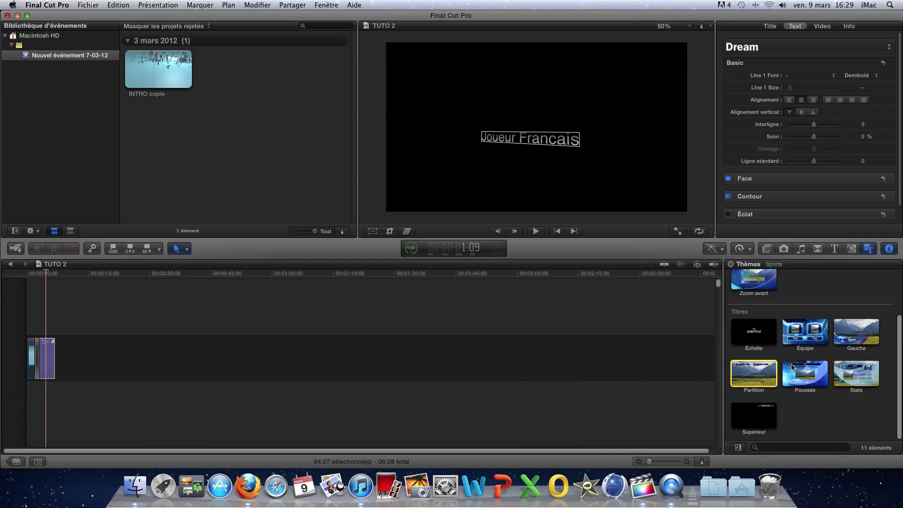
scroll(803, 362, "up", 5)
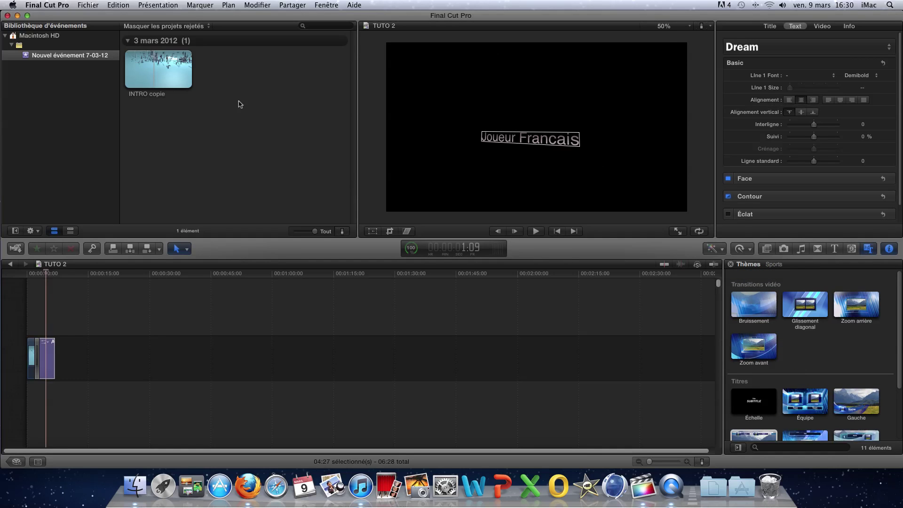
- Return to Final Cut Pro and reselect the event Nouvel événement 7-03-12 under Macintosh HD in the event library
key("super+Tab")
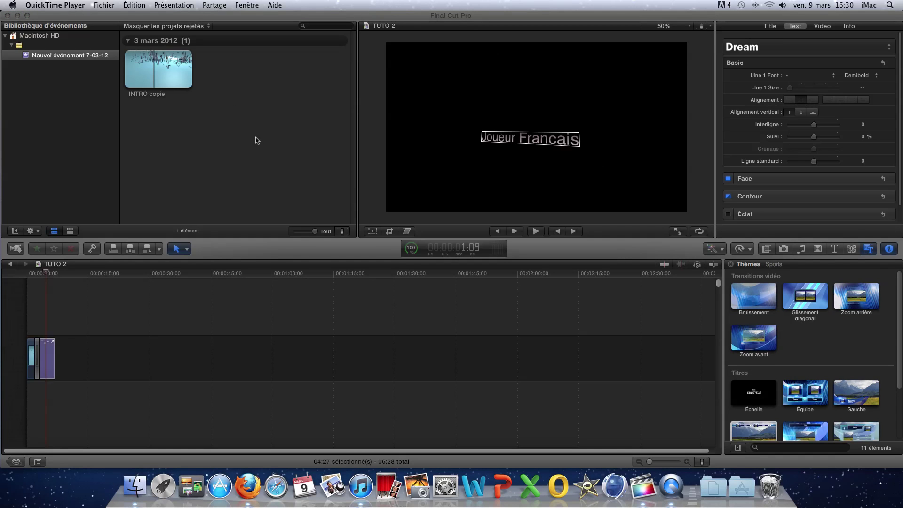
left_click(268, 121)
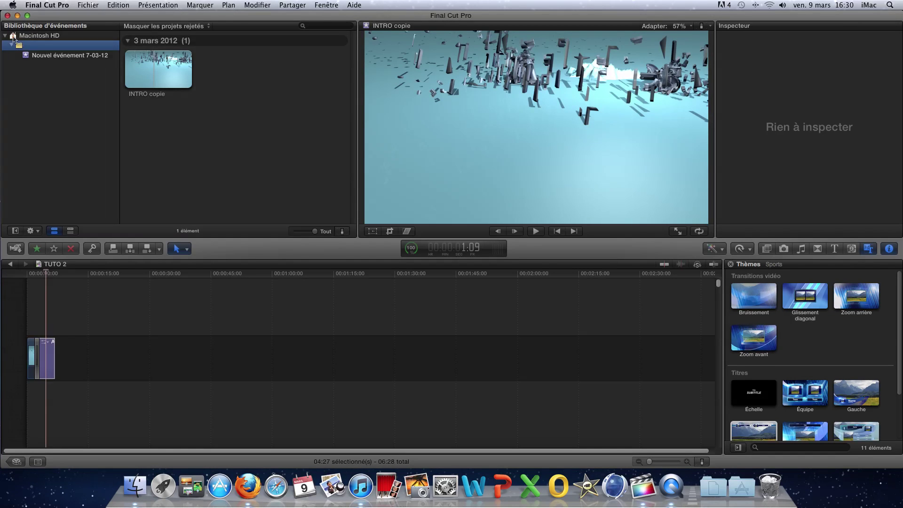
left_click(5, 35)
left_click(6, 38)
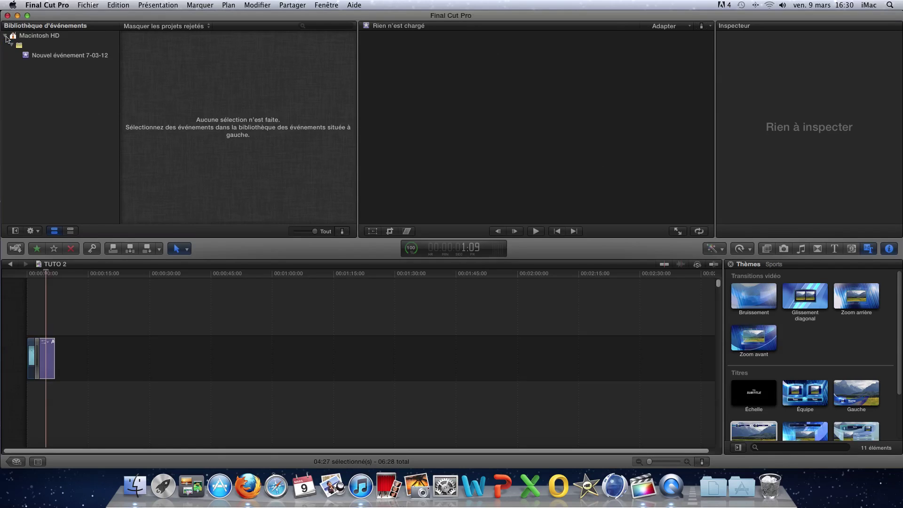
left_click(33, 56)
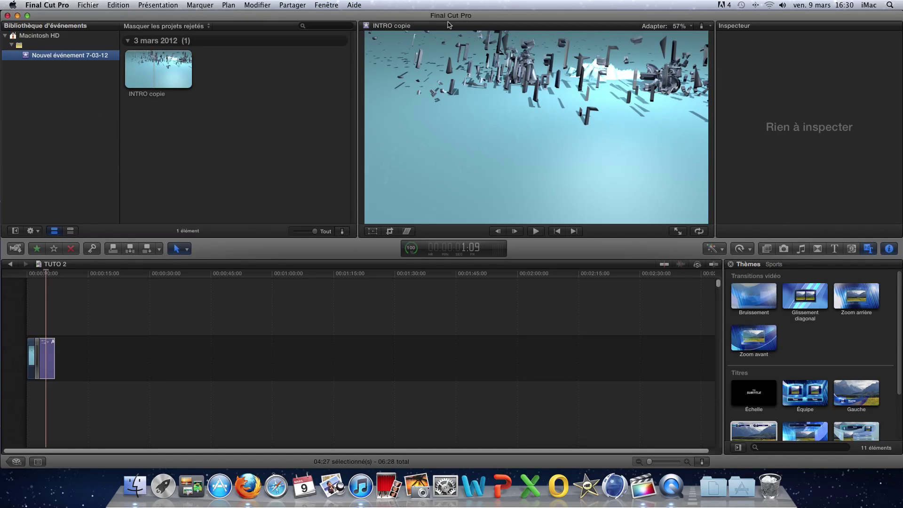
- Show the project library with all projects, and return to the TUTO 2 timeline
left_click_drag(697, 15, 697, 11)
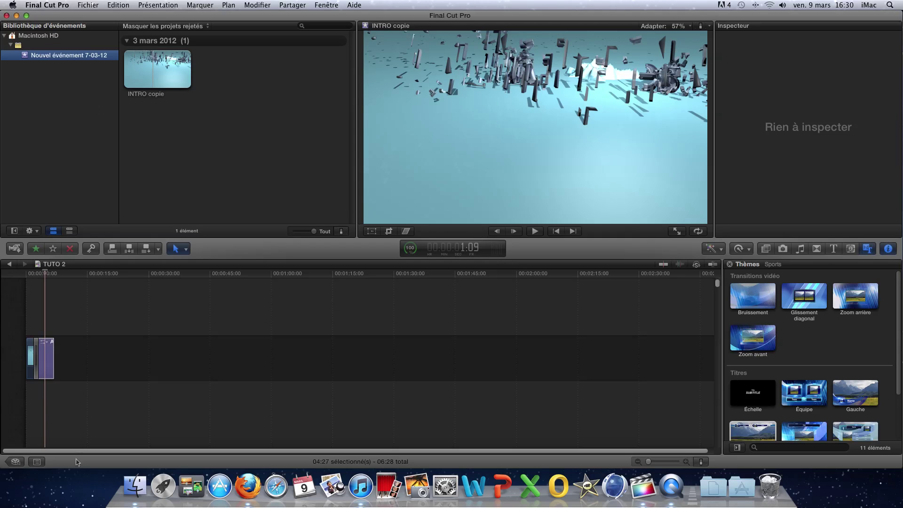
left_click(15, 462)
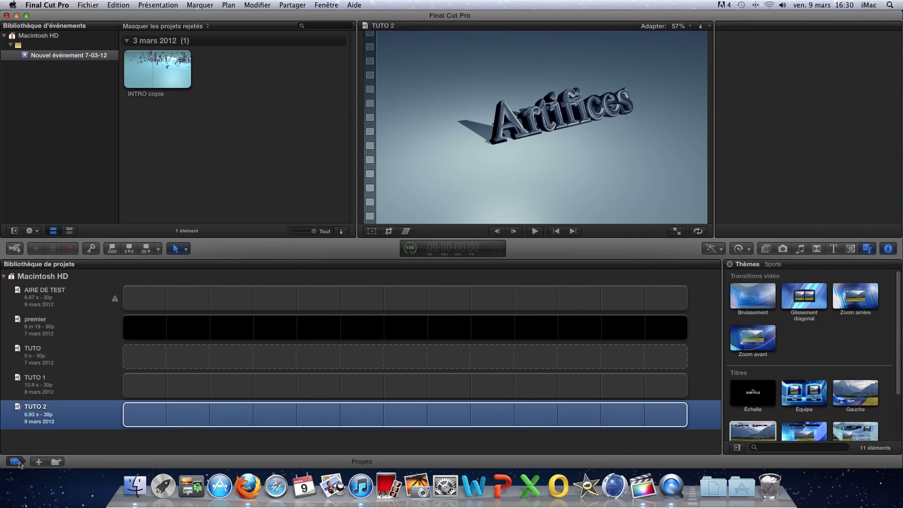
left_click(16, 462)
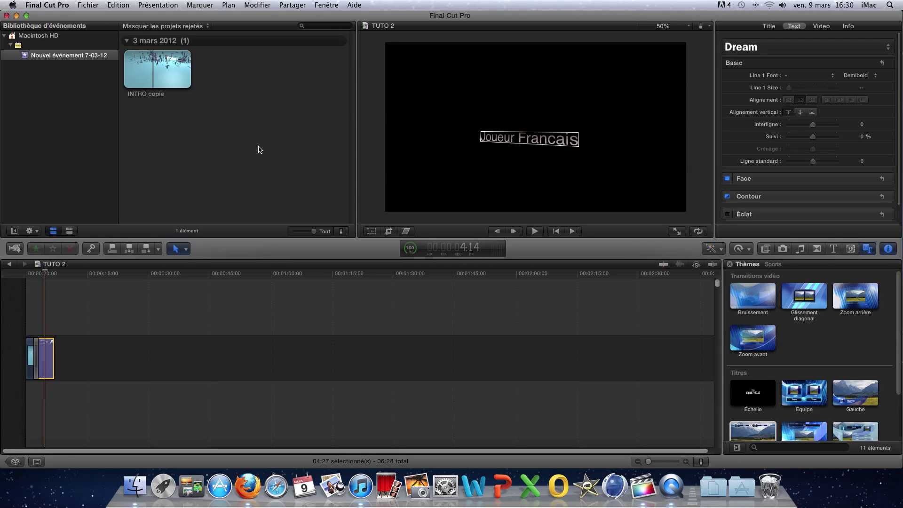
- Switch to QuickTime Player and view the screen recording options for microphone, quality and save location
key("super+Tab")
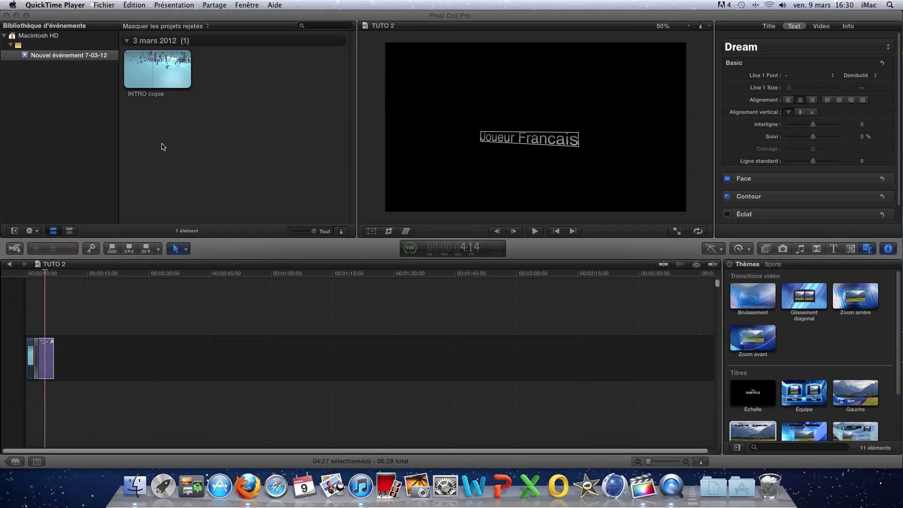
left_click(424, 183)
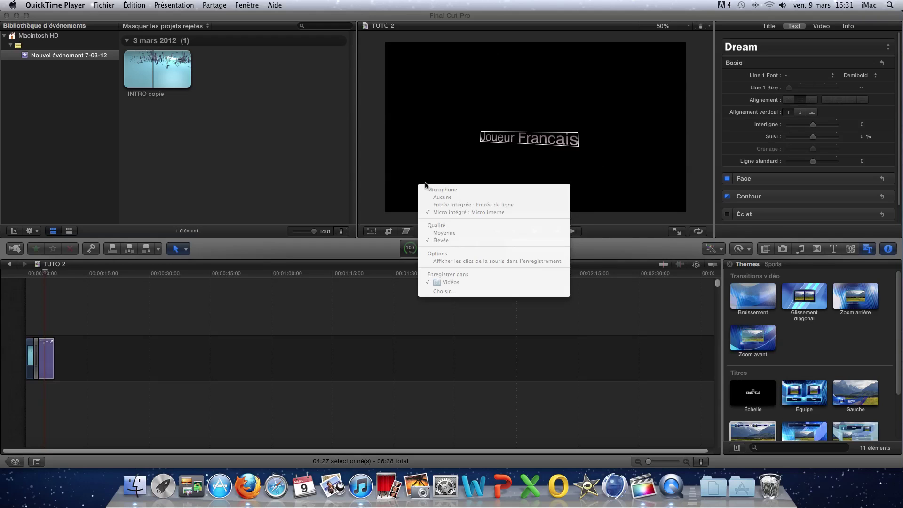
key("Escape")
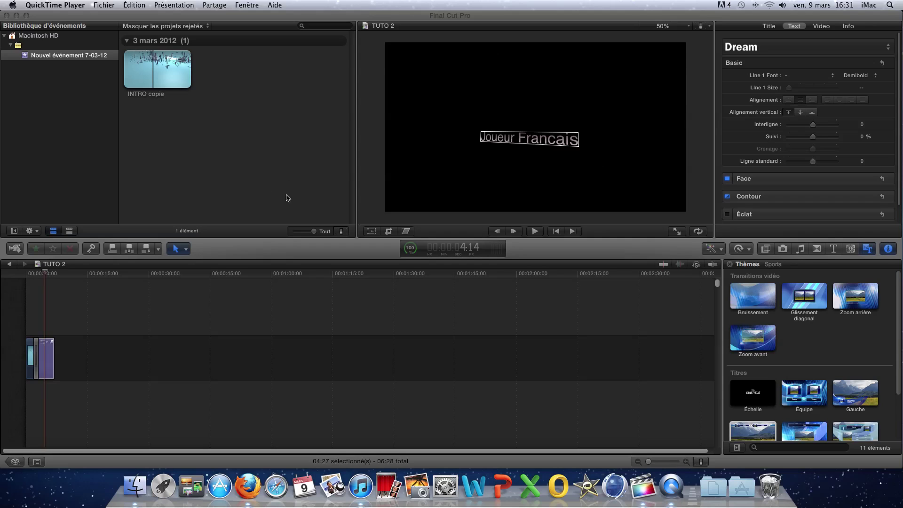
left_click(346, 201)
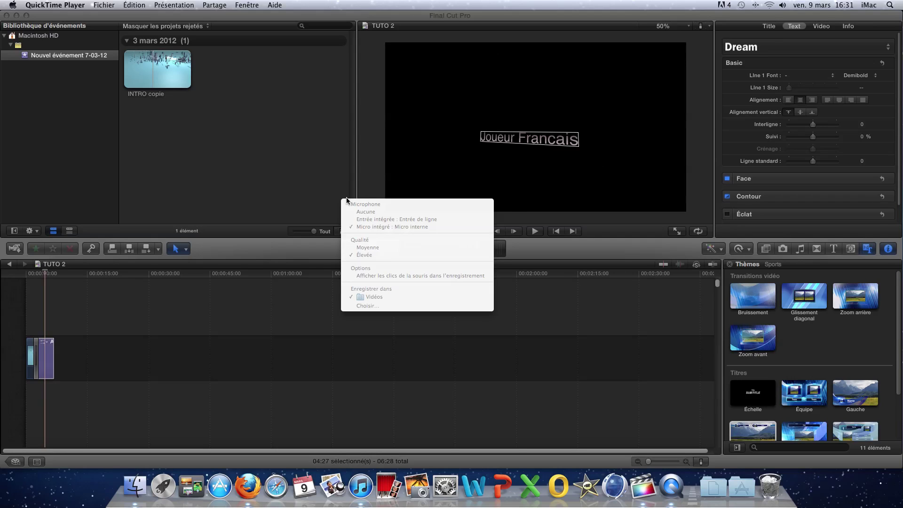